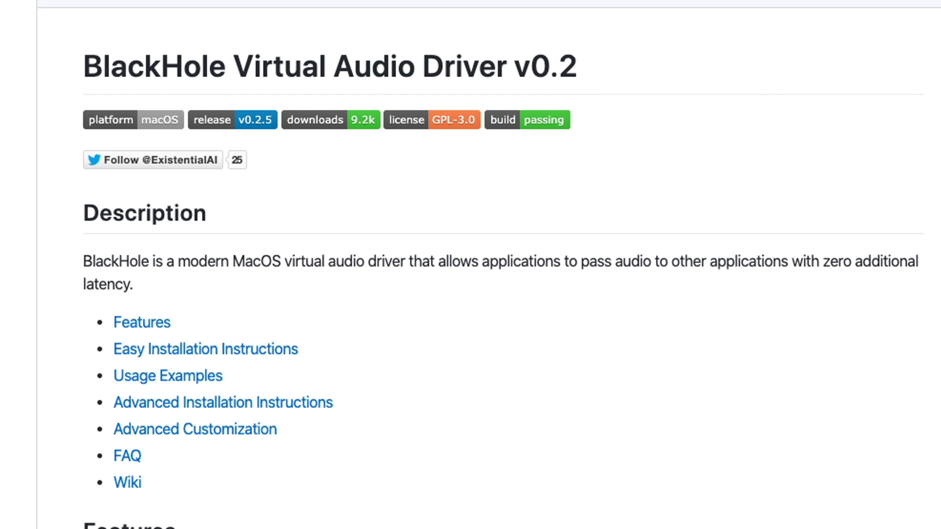
Scroll the BlackHole README past the Description to the Features section
scroll(917, 373, "down", 5)
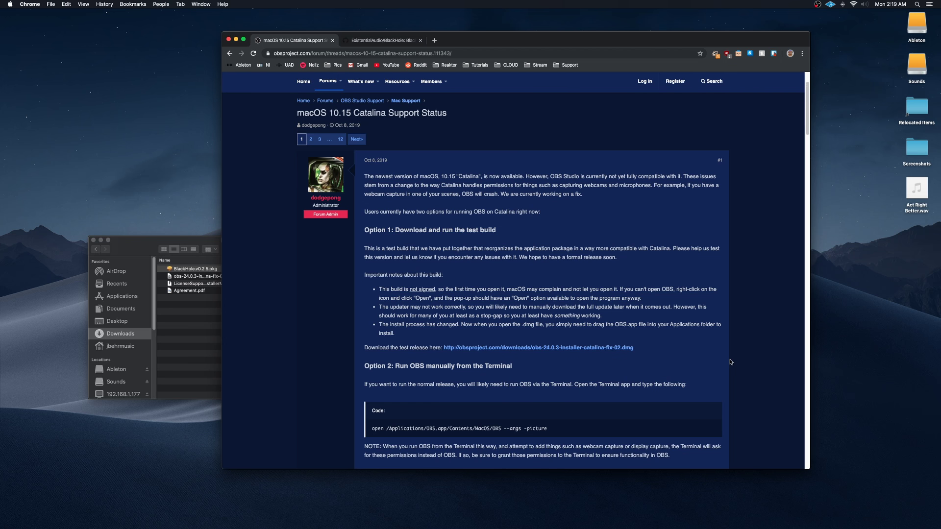
Copy the Option 2 Terminal command that launches OBS on Catalina
scroll(732, 362, "down", 5)
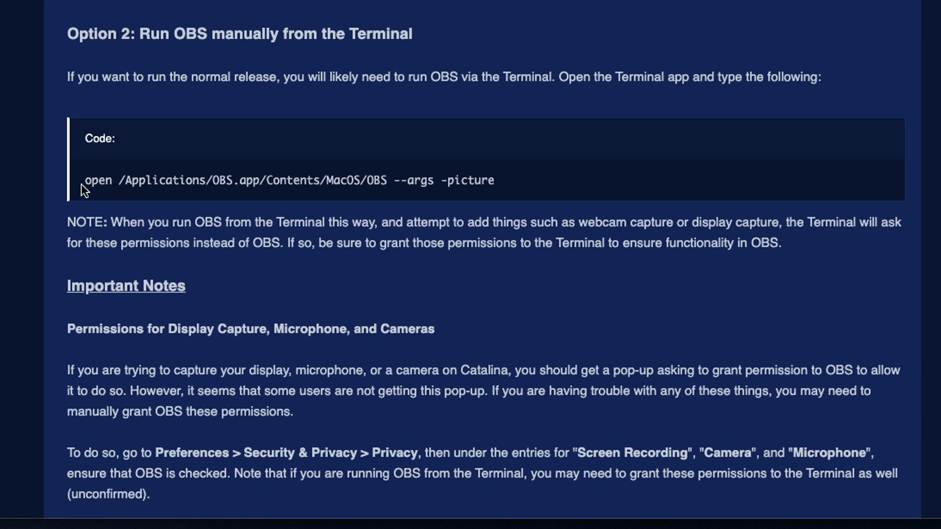
left_click_drag(81, 184, 527, 186)
right_click(385, 182)
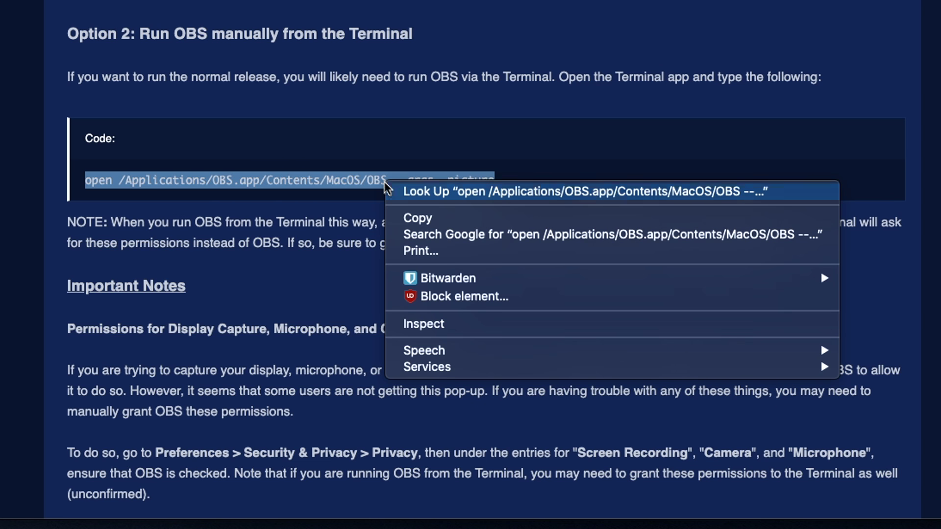
left_click(357, 170)
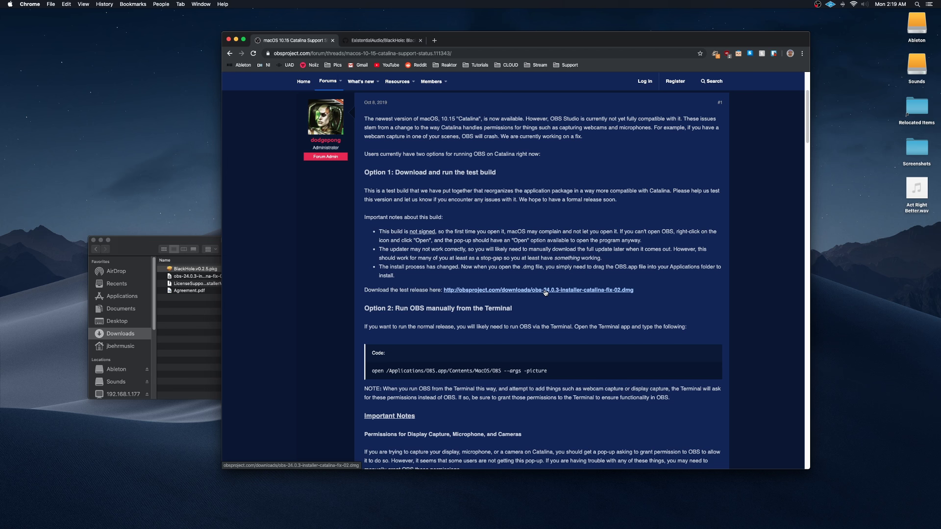
Go back to the ExistentialAudio/BlackHole tab and open its '7 releases' page
left_click(383, 43)
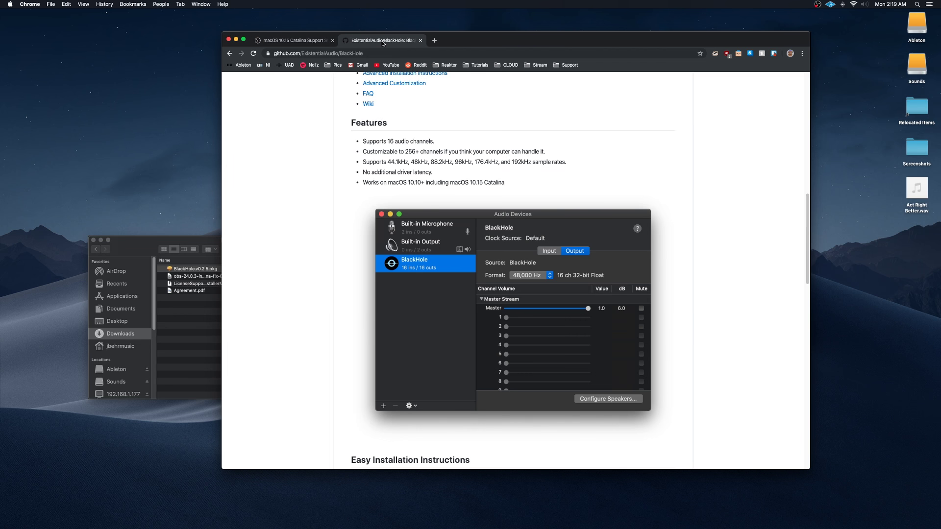
scroll(667, 226, "up", 10)
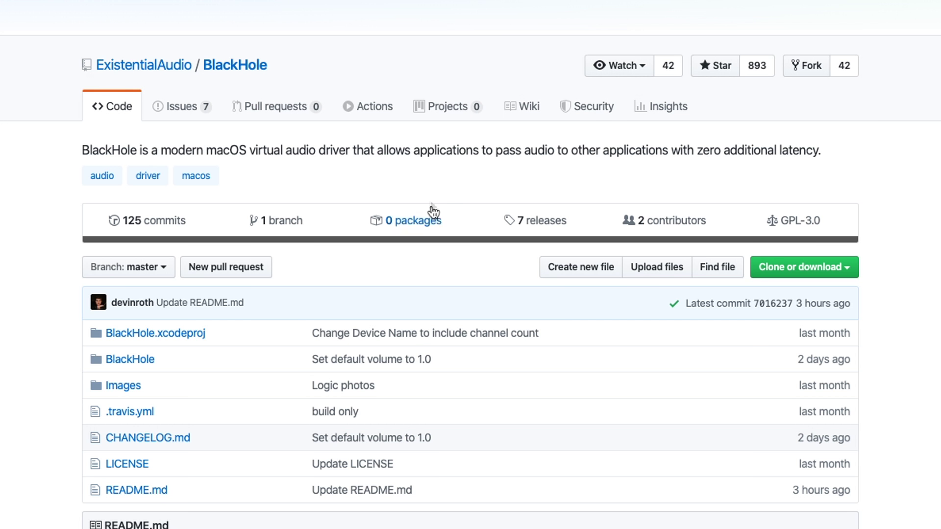
left_click(545, 223)
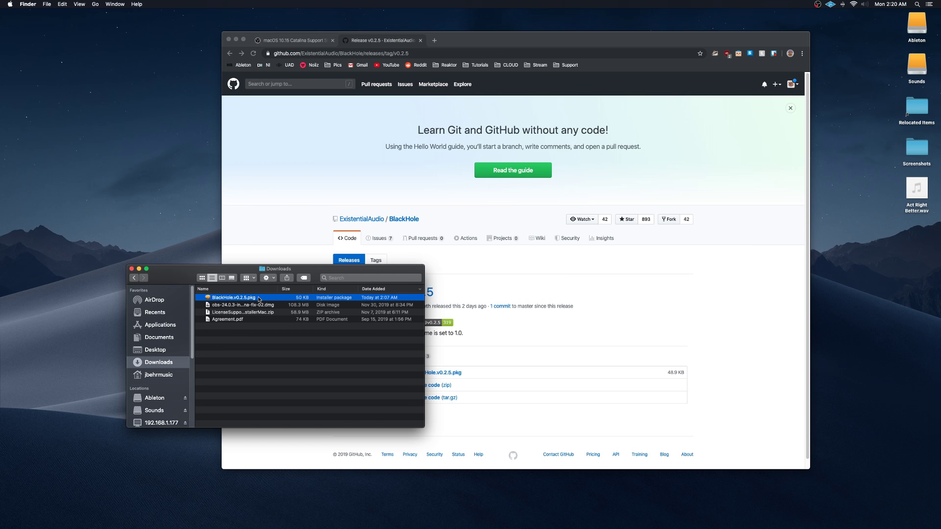
Open Security & Privacy in System Preferences through a Spotlight search for 'security'
key("super+space")
type("security")
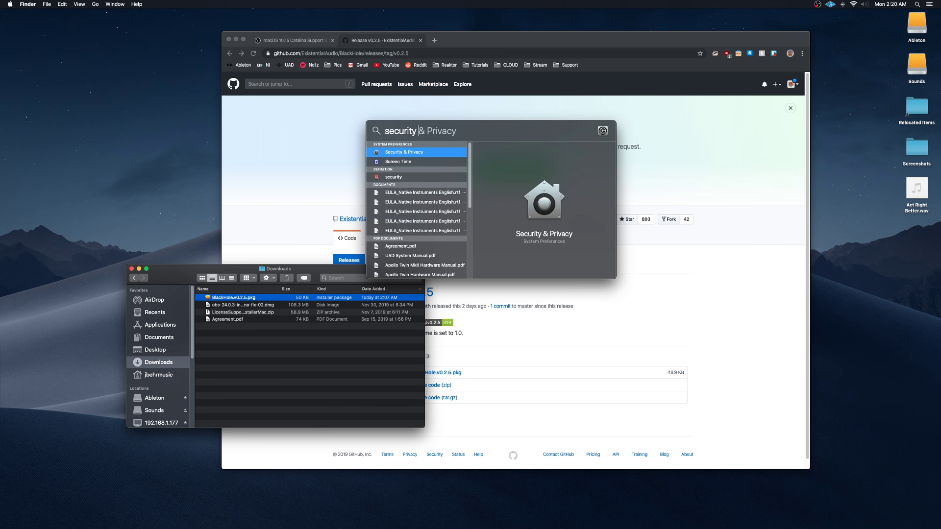
key("Return")
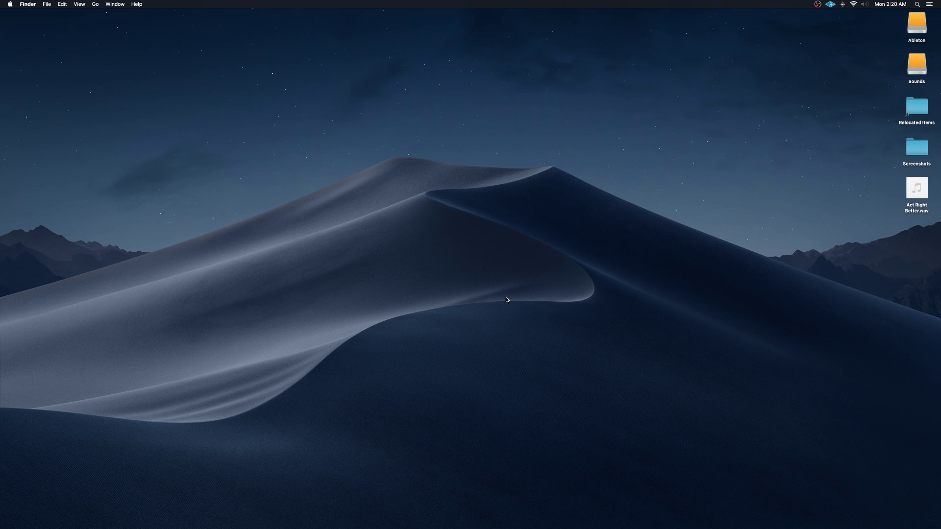
Launch Audio MIDI Setup from Spotlight and select Mac mini Speakers, then Universal Audio Thunderbolt
key("super+space")
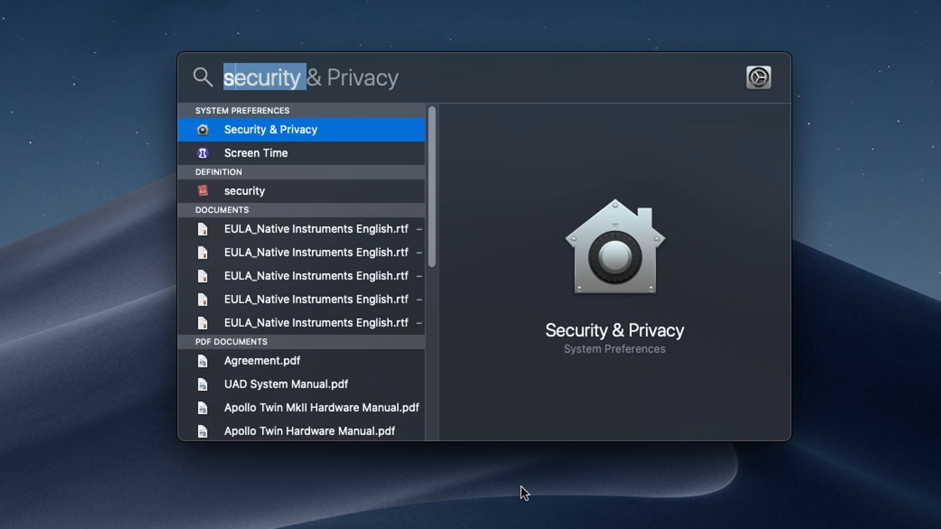
type("audio MIDI setup")
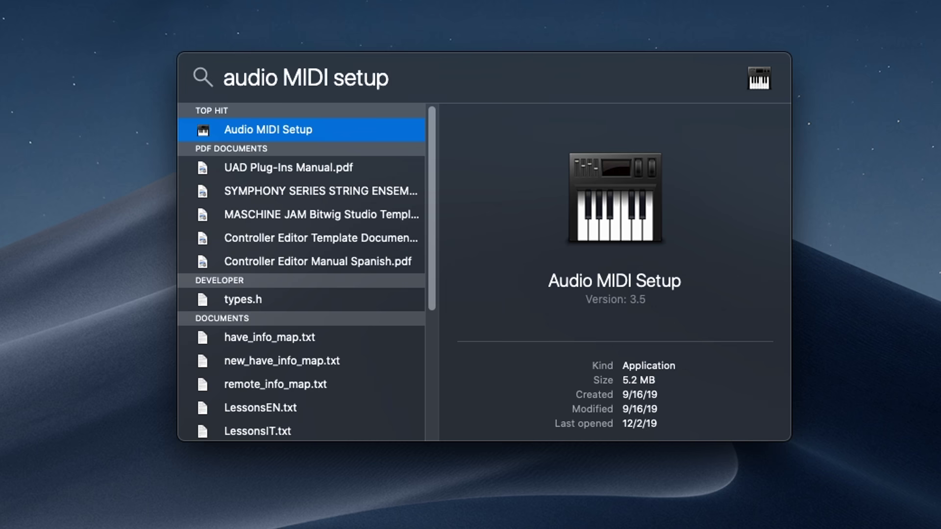
key("Return")
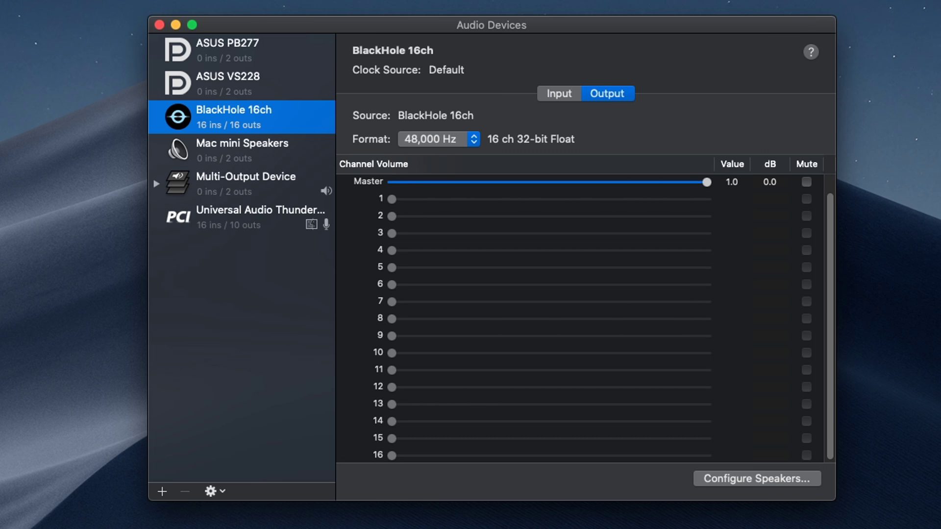
left_click(265, 152)
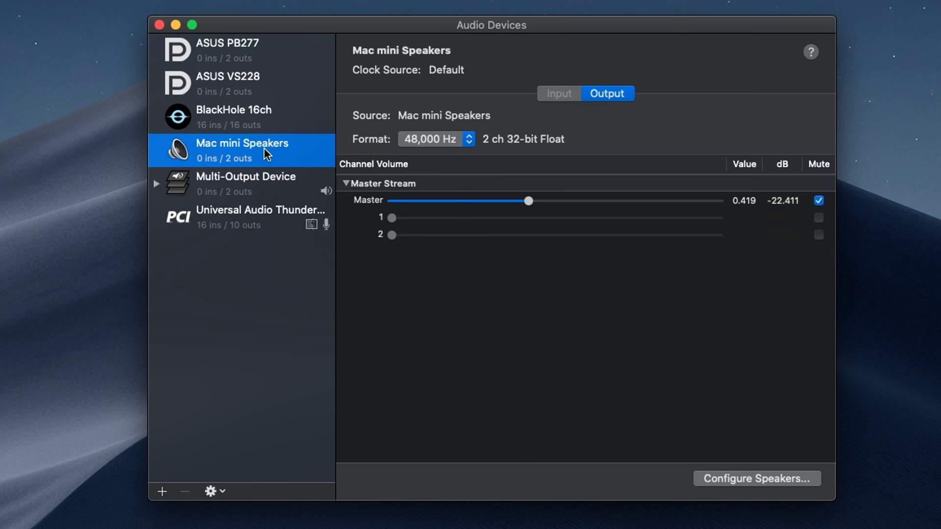
left_click(255, 228)
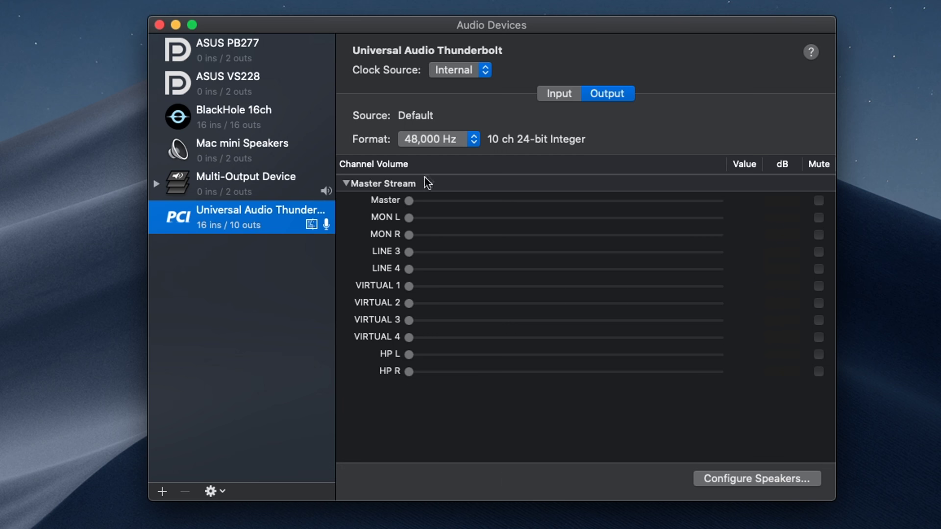
Verify 48,000 Hz on Universal Audio, Mac mini Speakers and BlackHole 16ch, ending on Mac mini Speakers
left_click(435, 141)
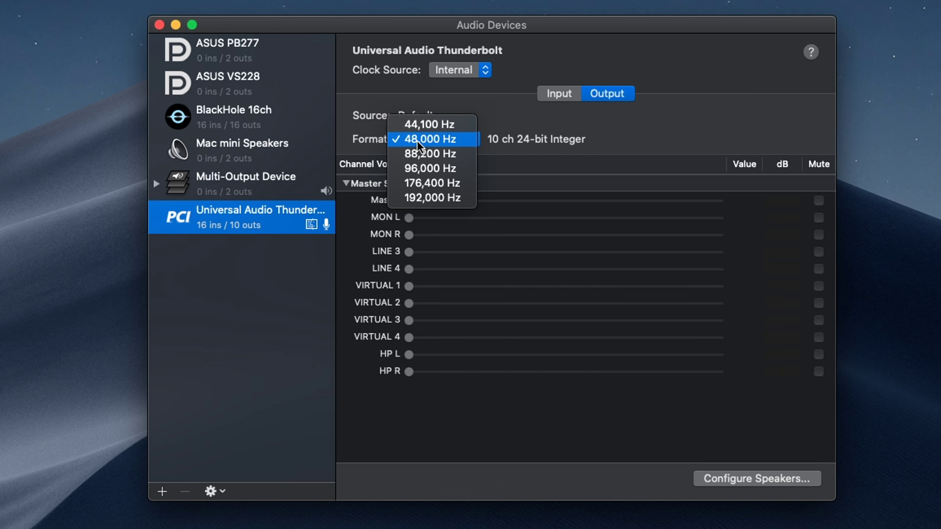
left_click(537, 134)
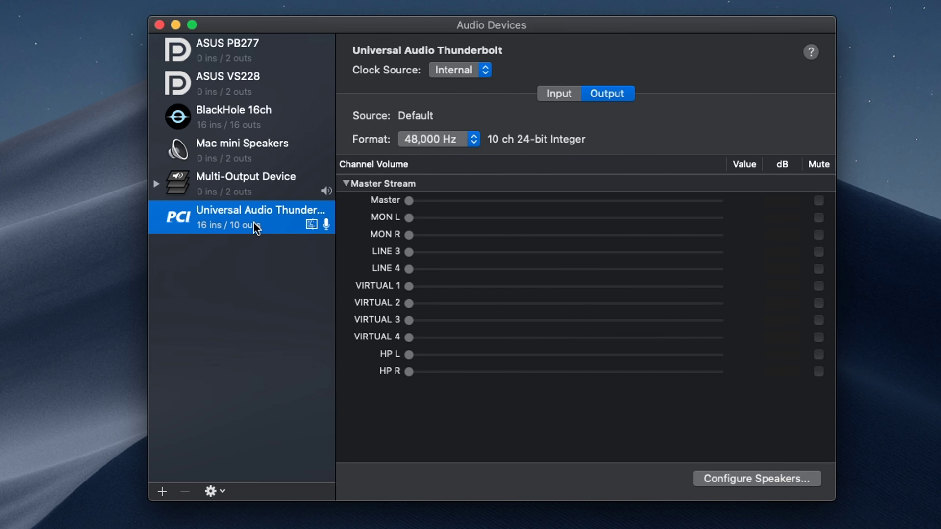
left_click(253, 157)
left_click(427, 140)
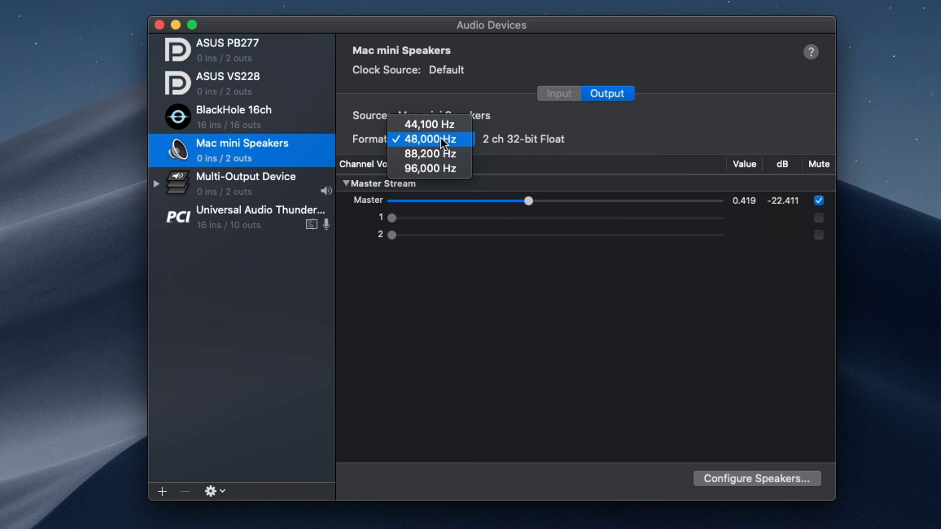
left_click(524, 135)
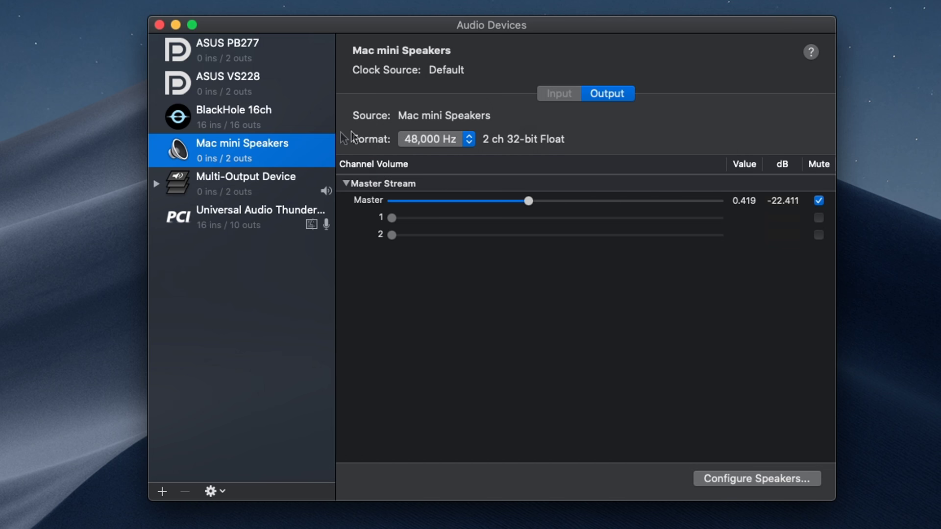
left_click(275, 125)
left_click(465, 143)
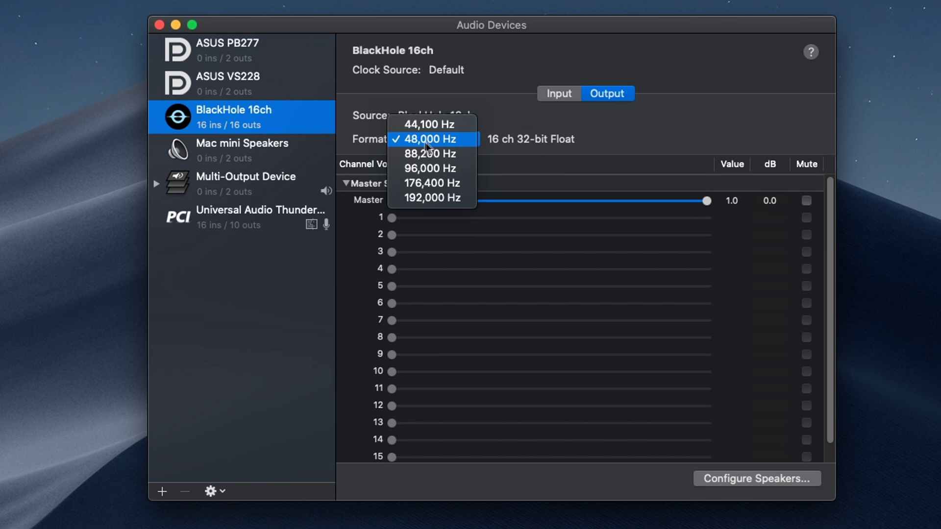
left_click(542, 143)
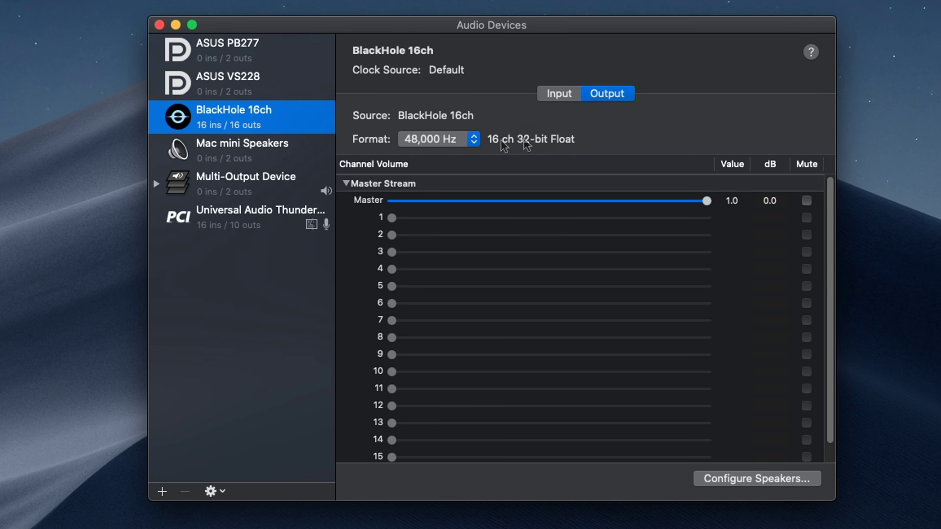
left_click(264, 147)
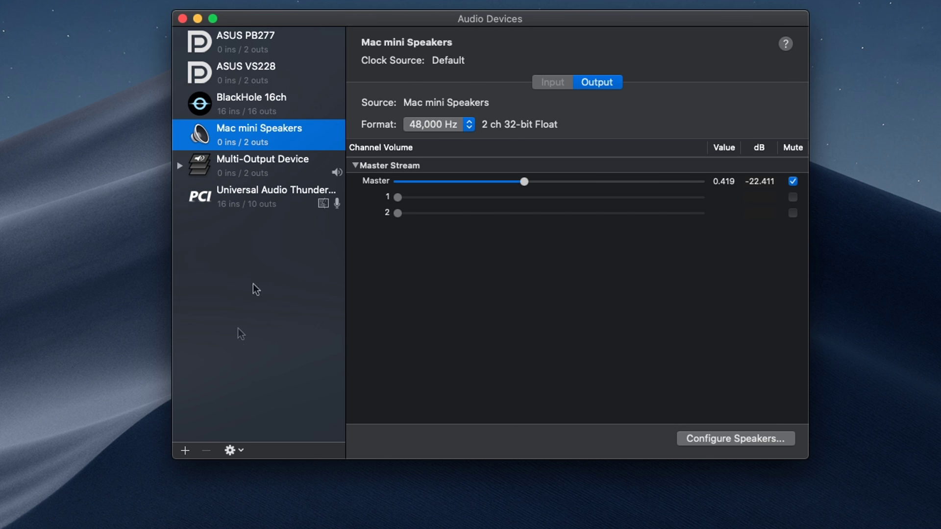
Skip adding a device and select the existing Multi-Output Device with Mac mini Speakers as master
left_click(185, 451)
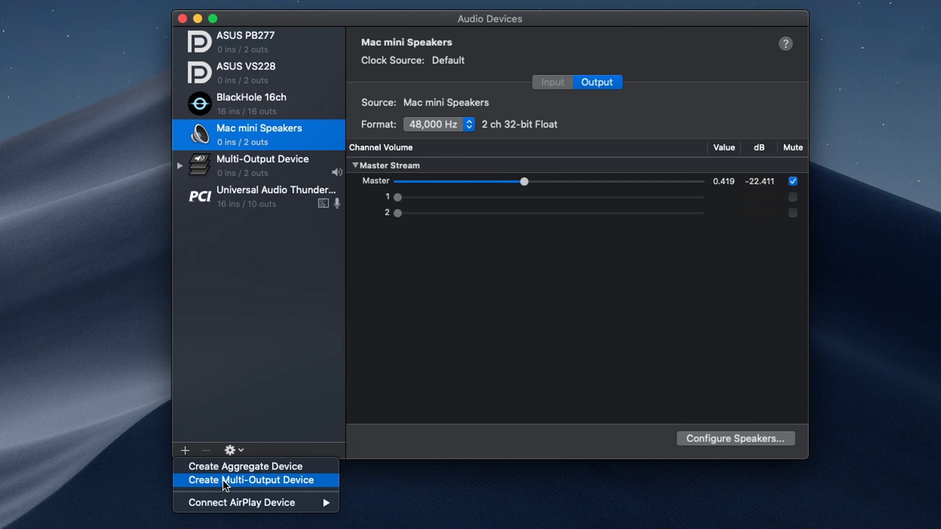
left_click(242, 375)
left_click(263, 165)
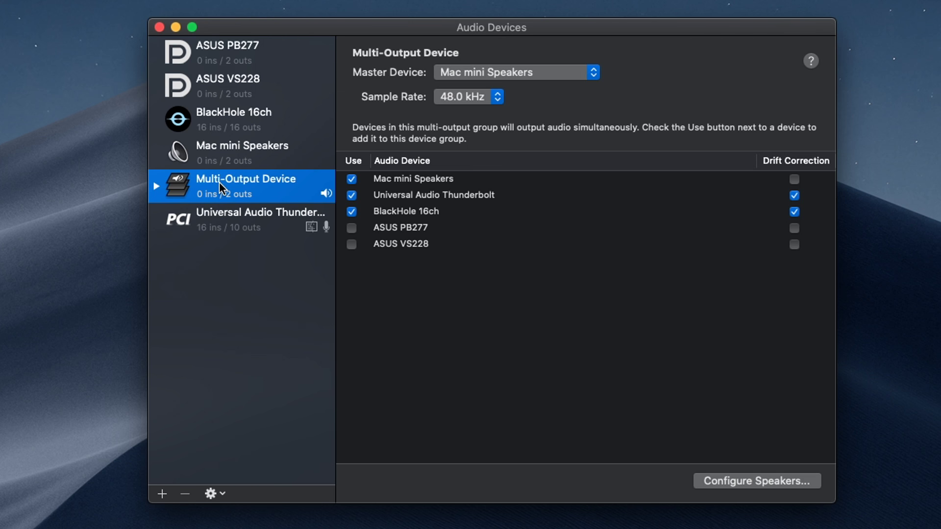
left_click(463, 73)
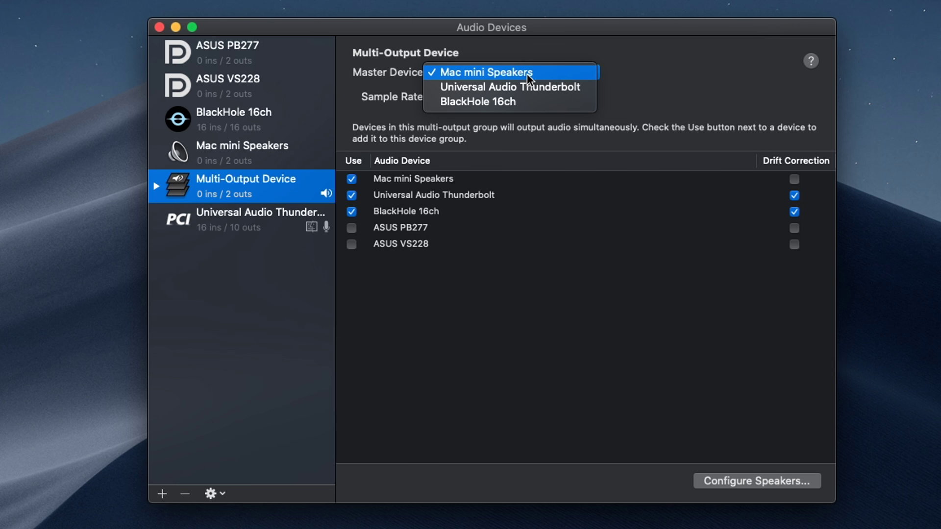
left_click(610, 81)
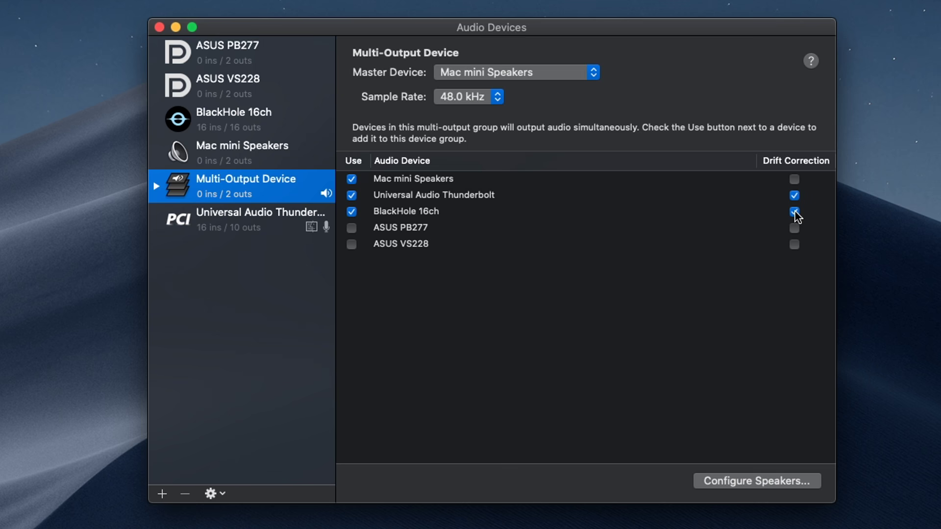
left_click(759, 139)
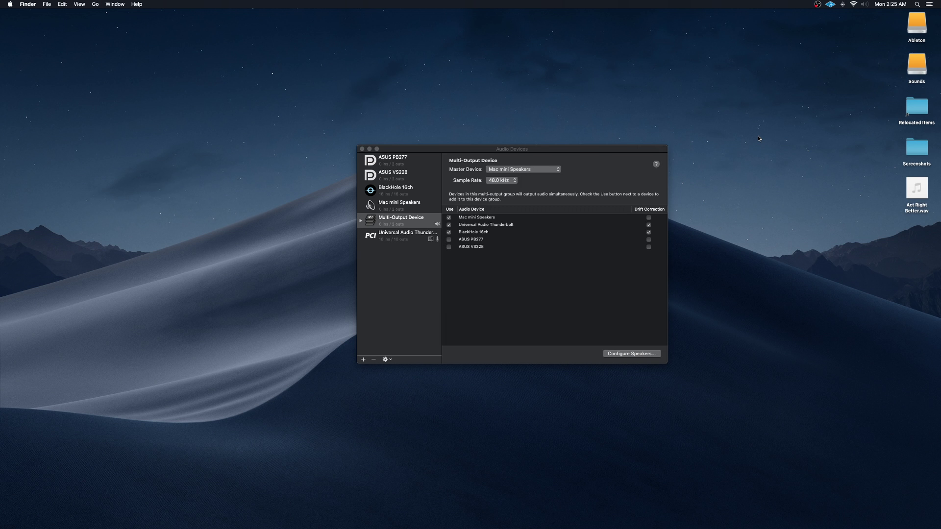
Choose Multi-Output Device as the Sound output, close Sound, and shift Audio Devices left
key("super+space")
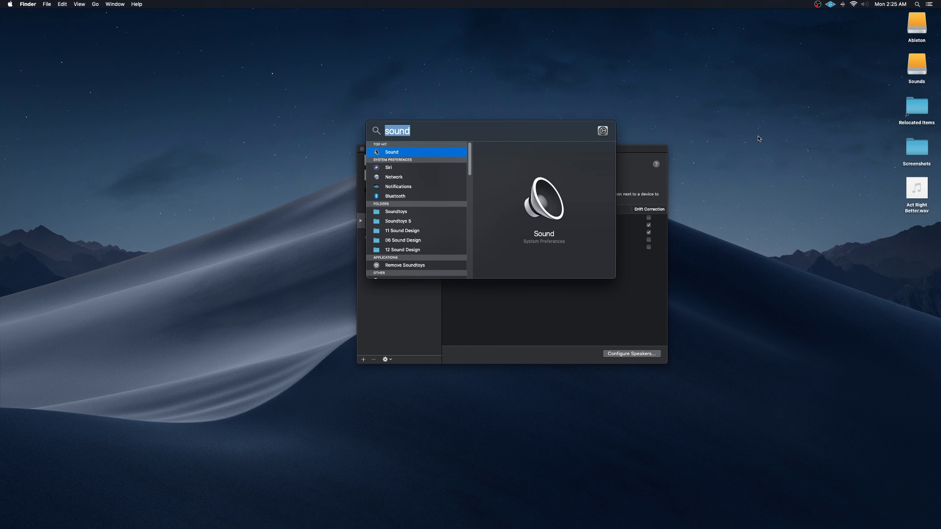
type("sound")
key("Return")
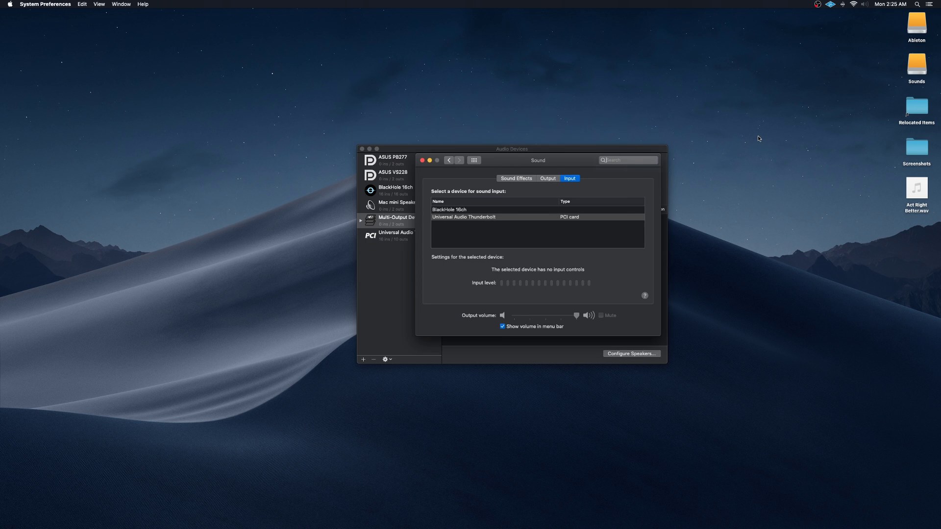
left_click(545, 181)
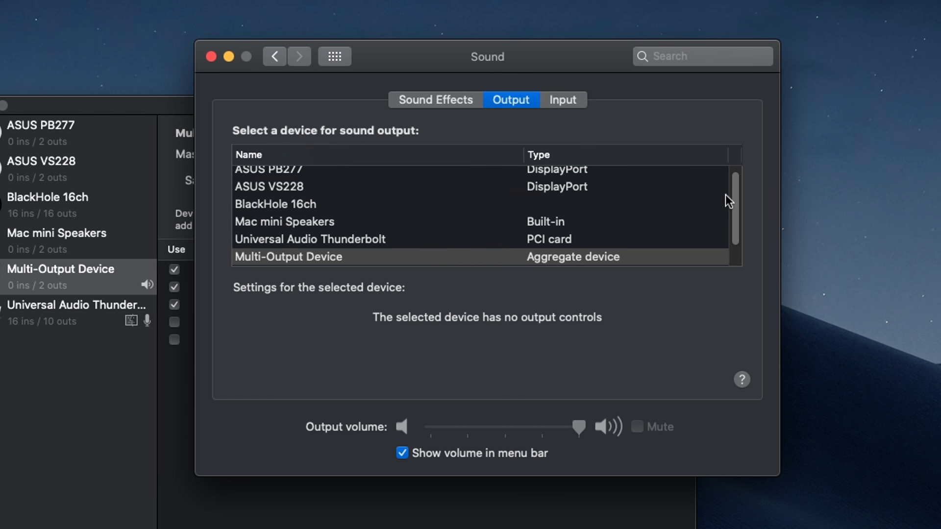
scroll(622, 244, "down", 2)
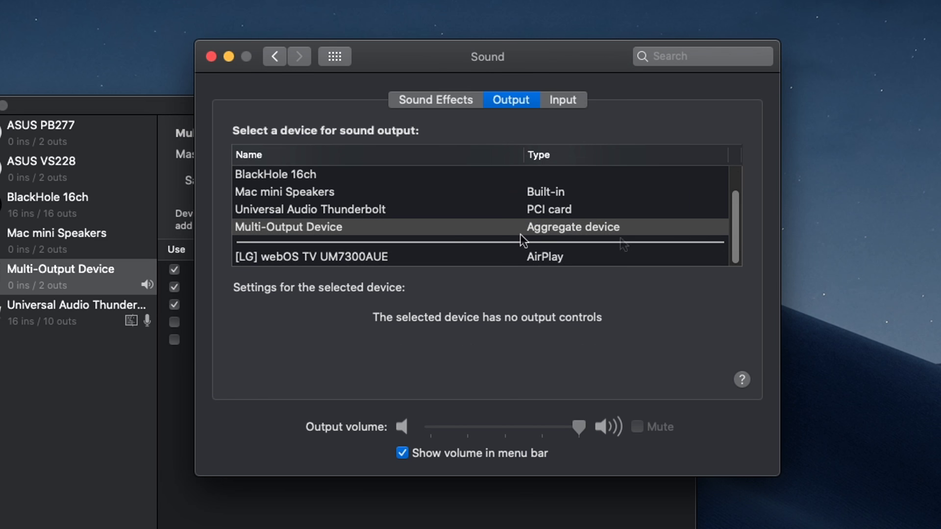
left_click(326, 230)
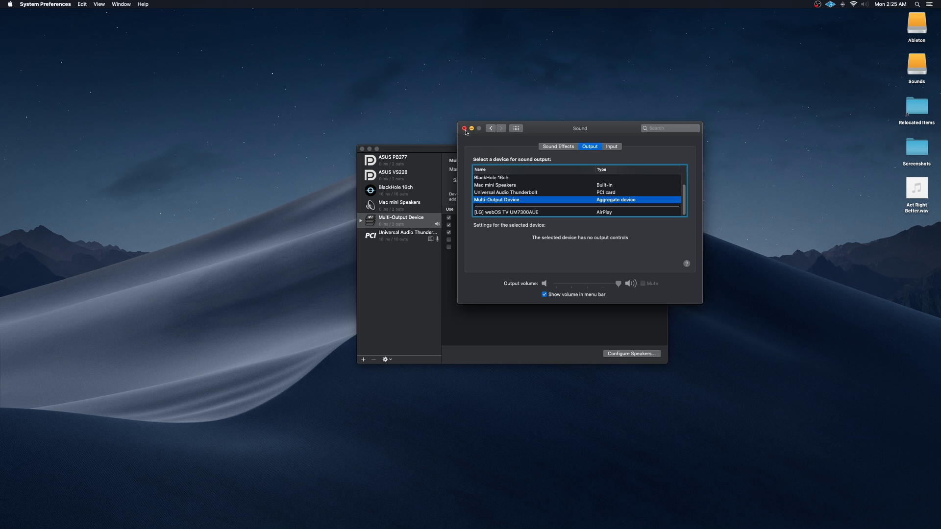
left_click(211, 56)
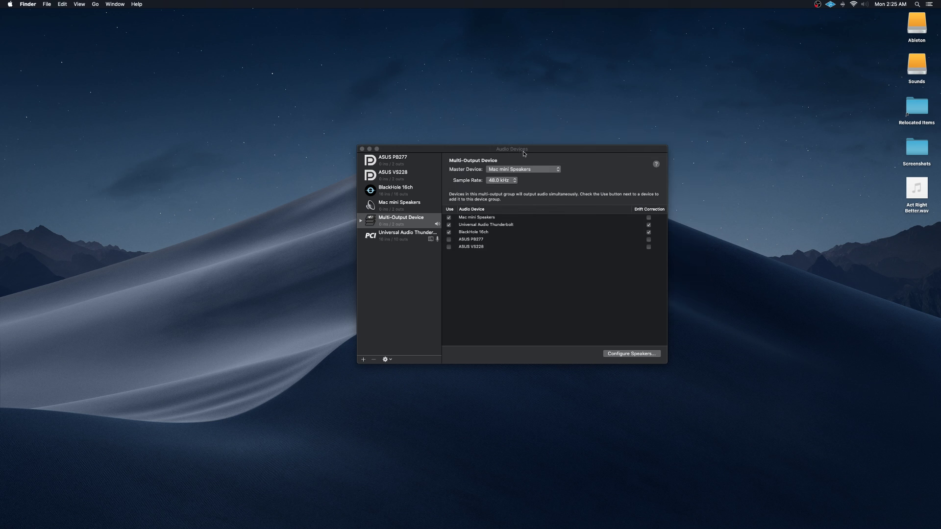
left_click_drag(350, 107, 247, 106)
Show Mac mini Speakers with its master output muted, then switch to the OBS 24.0.3 window
mouse_move(906, 208)
left_mouse_down()
mouse_move(815, 221)
mouse_move(916, 207)
left_mouse_up()
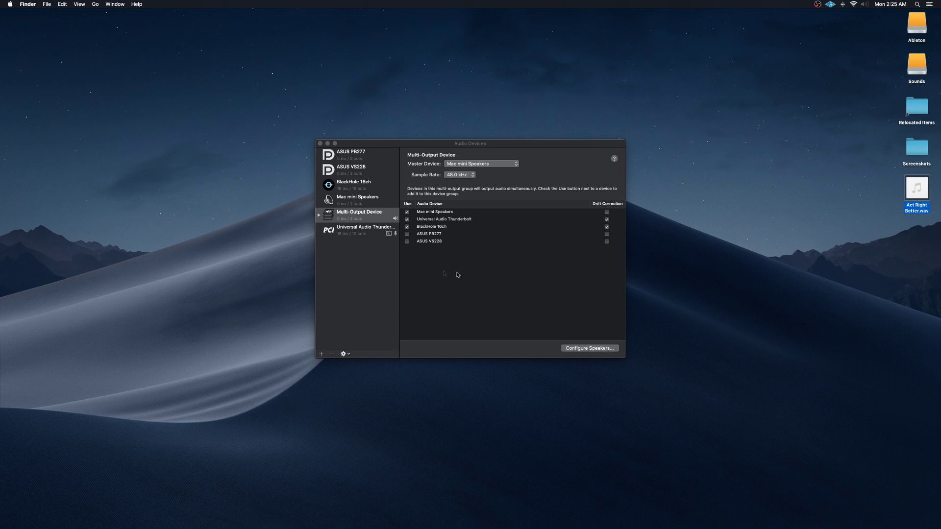
left_click(357, 199)
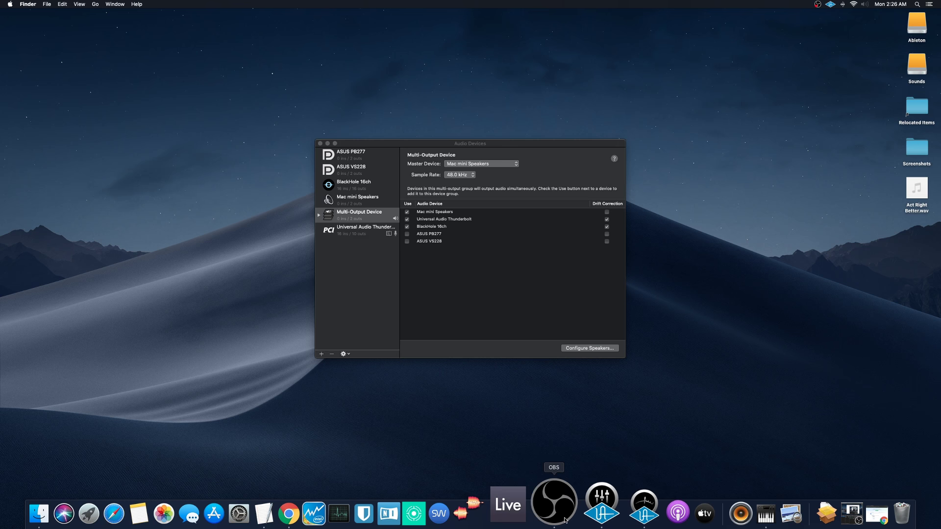
left_click(553, 504)
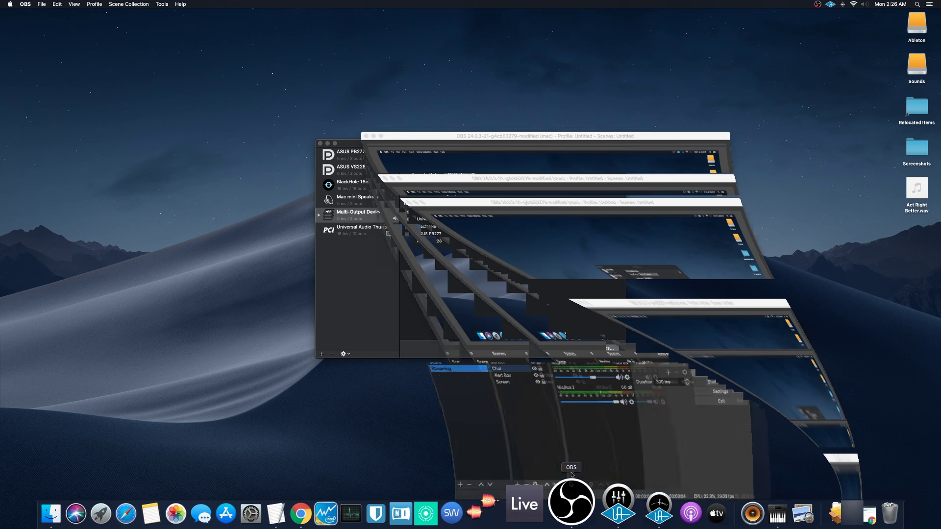
Reposition the OBS window and show the Audio page of OBS Settings
left_click_drag(606, 136, 616, 110)
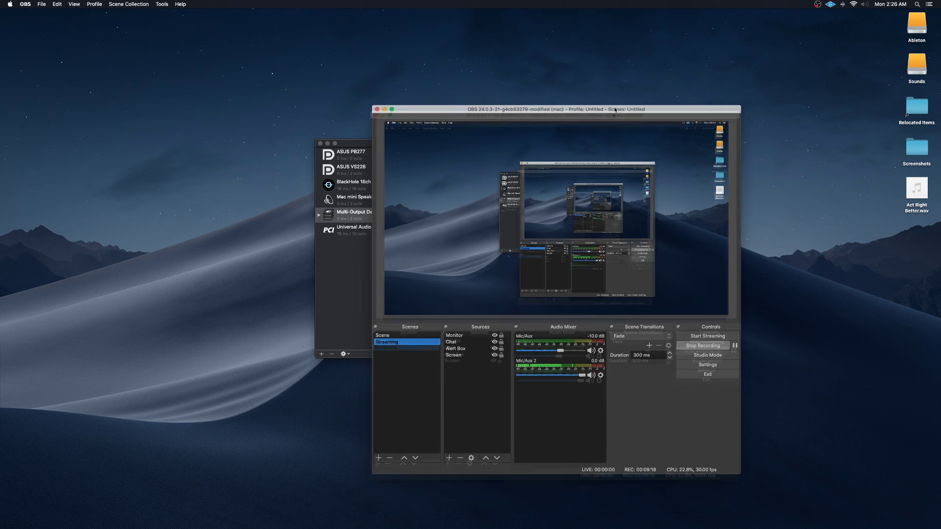
left_click(707, 365)
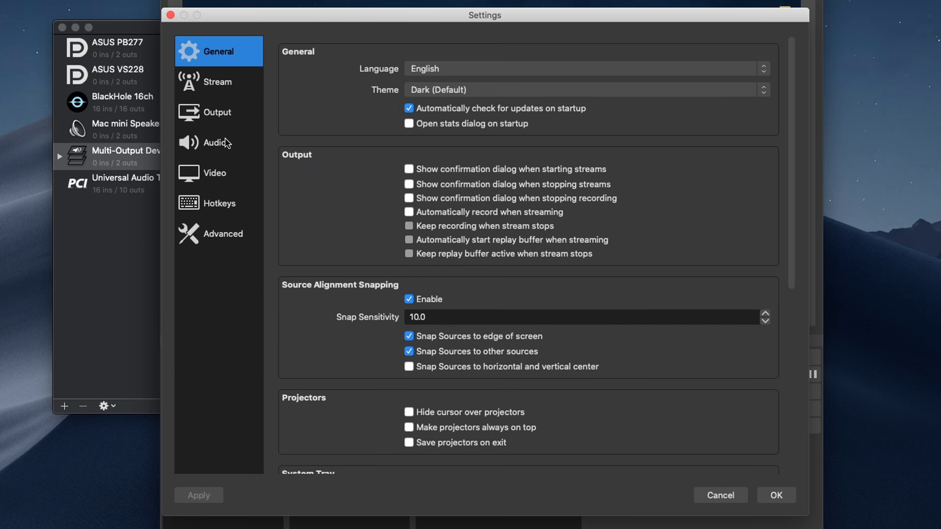
left_click(226, 142)
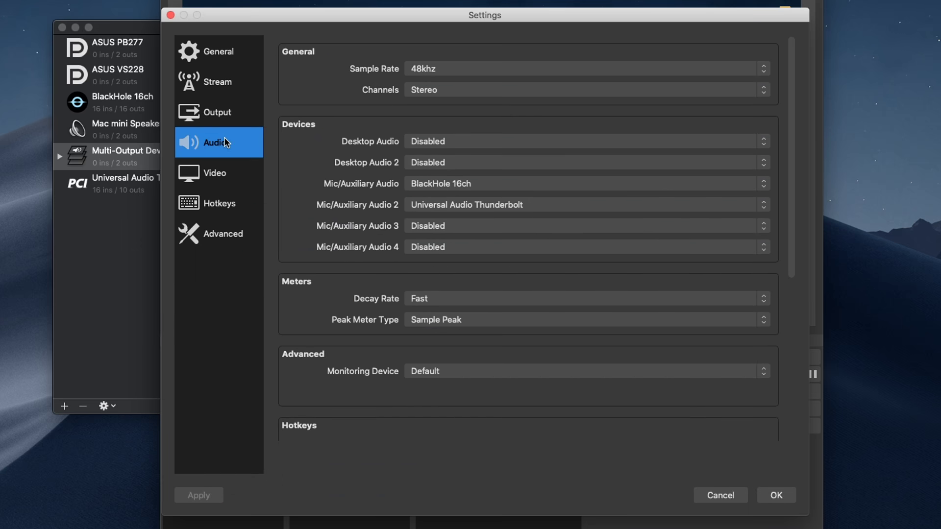
Keep Mic/Aux on BlackHole 16ch, Mic/Aux 2 on Universal Audio Thunderbolt, and 48khz sample rate
left_click(432, 183)
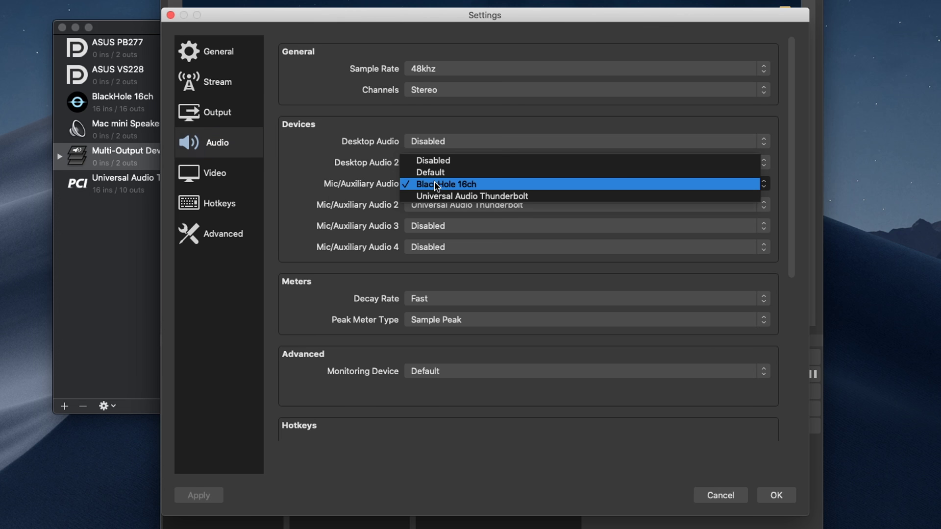
left_click(365, 178)
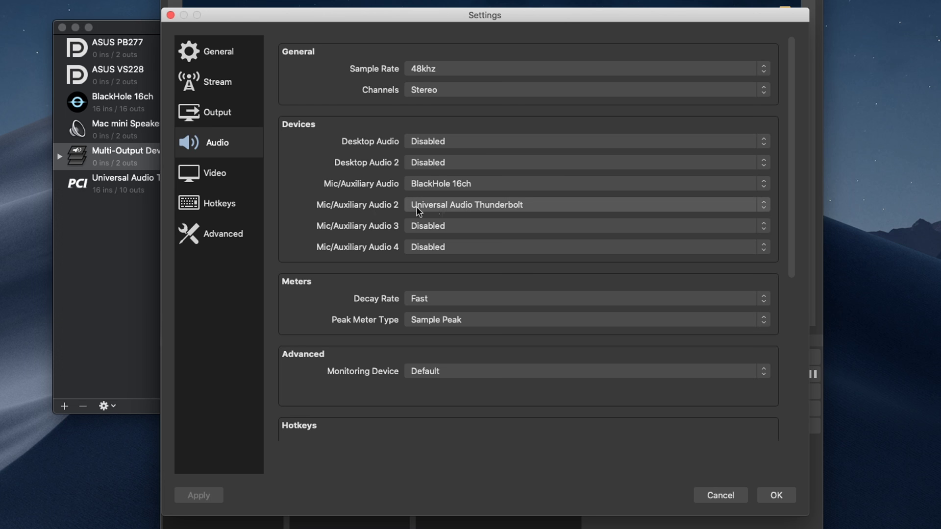
left_click(444, 206)
left_click(362, 206)
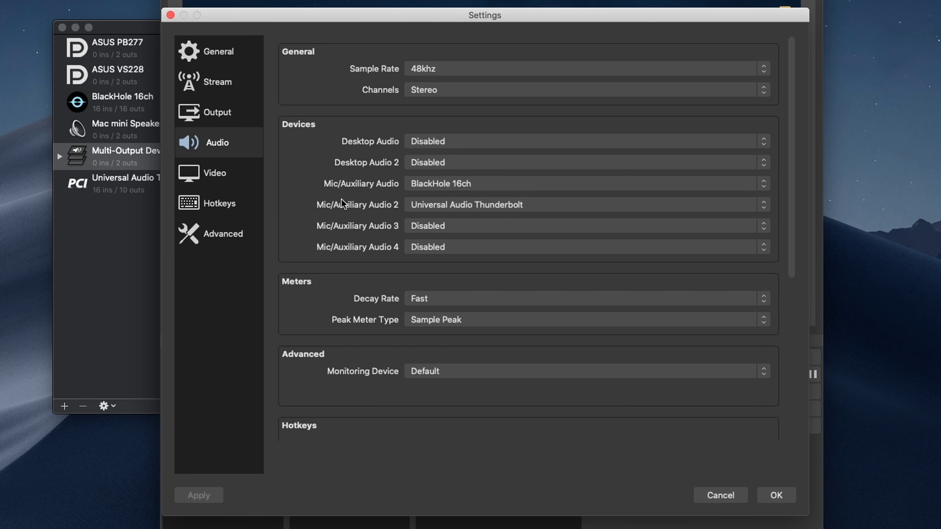
left_click(481, 72)
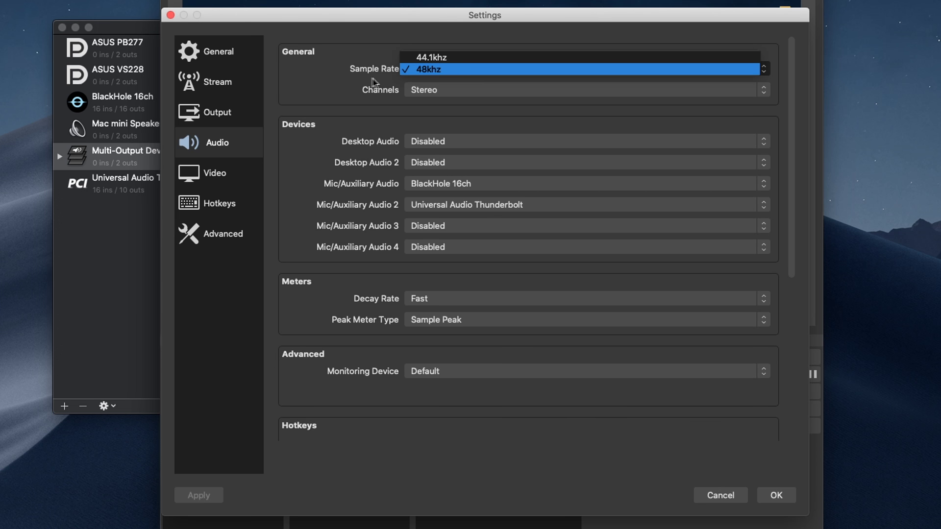
left_click(418, 73)
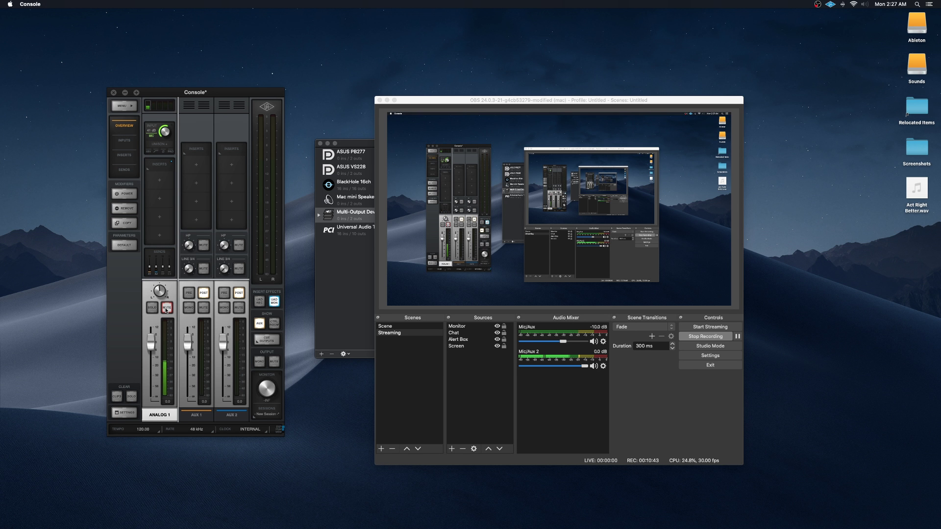
Mute the Analog 1 channel in UAD Console and place the Console window beside OBS
left_click(167, 308)
left_click_drag(213, 93, 449, 77)
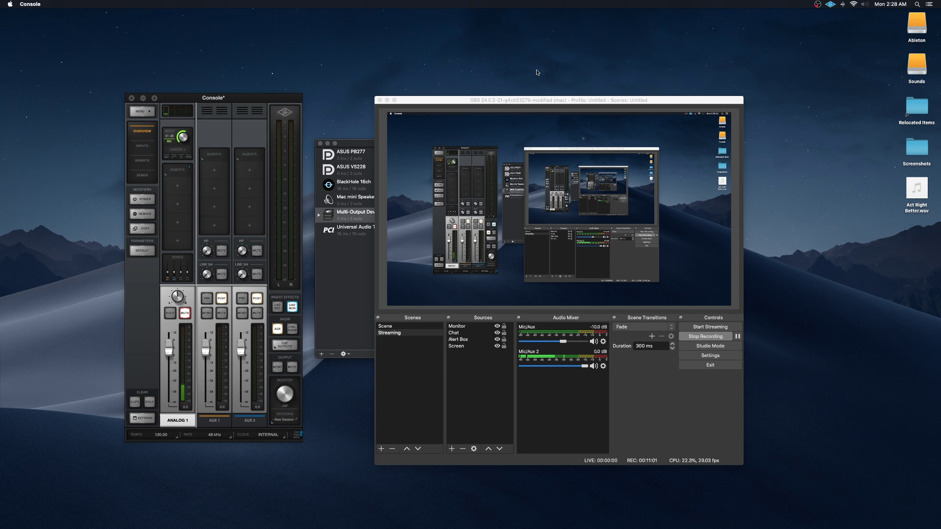
left_click(539, 100)
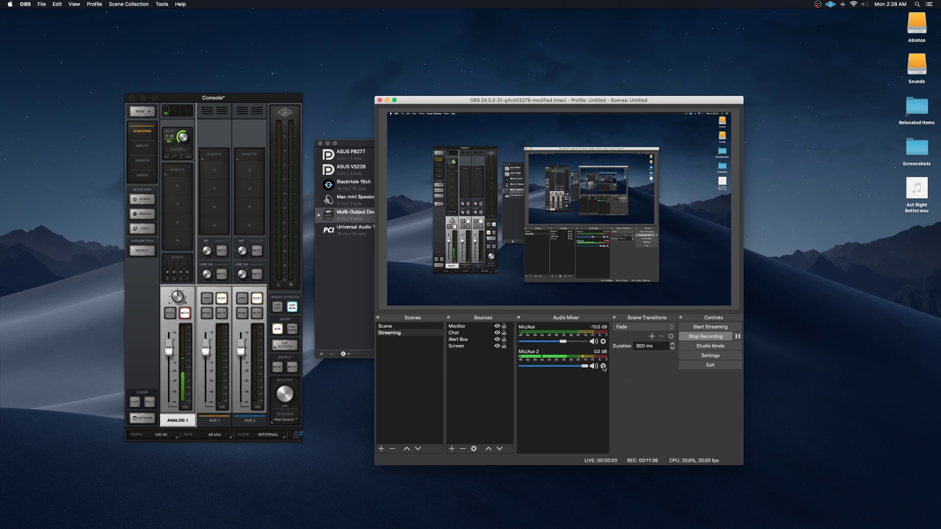
Open Advanced Audio Properties from the Mic/Aux 2 source to review its track assignments
left_click(604, 368)
left_click(630, 443)
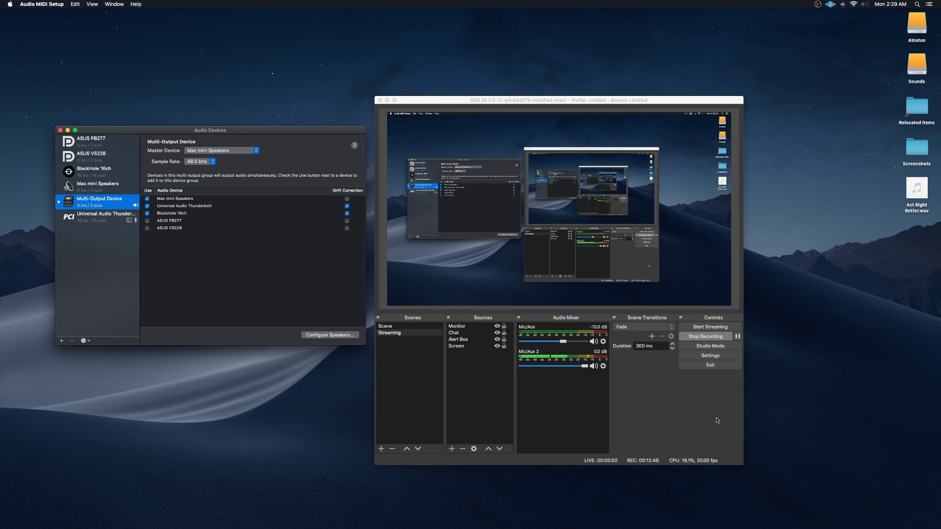
Play Act Right Better.wav in VOX, then pause it and quit VOX
left_click(916, 203)
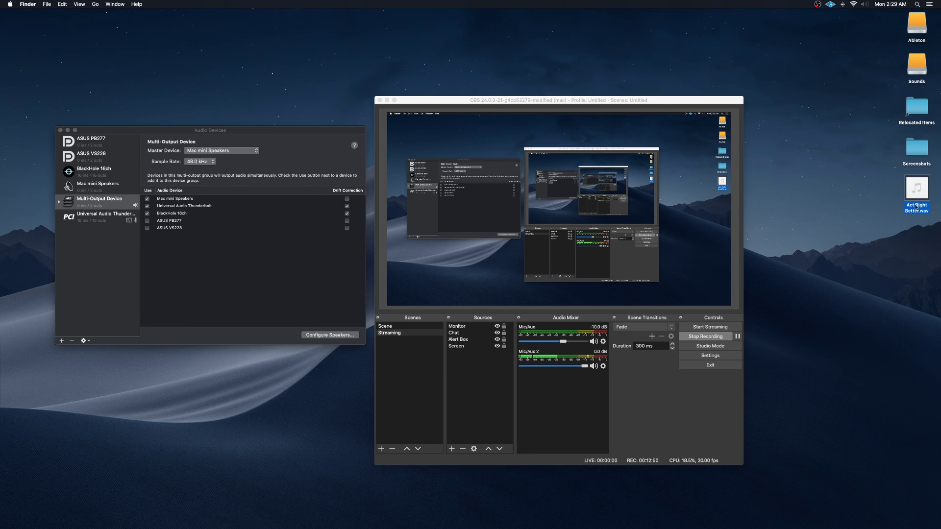
double_click(916, 206)
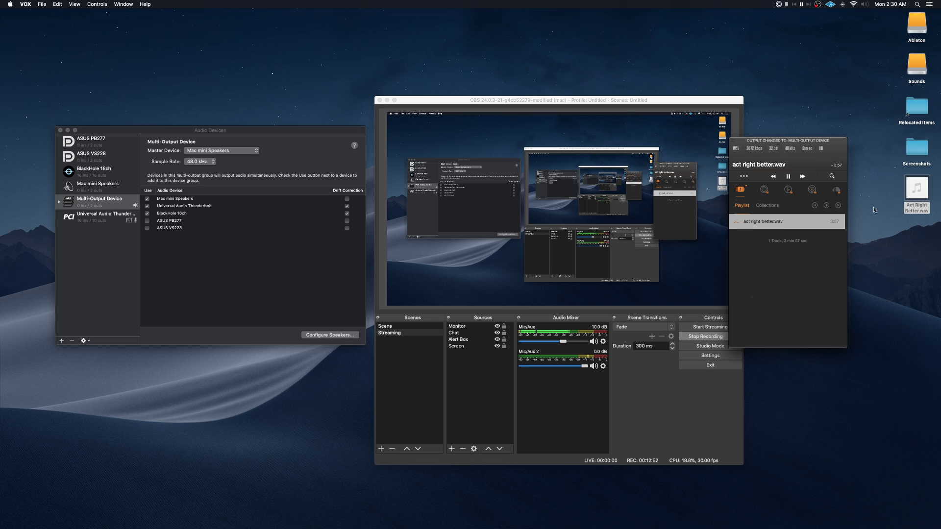
left_click_drag(784, 141, 807, 142)
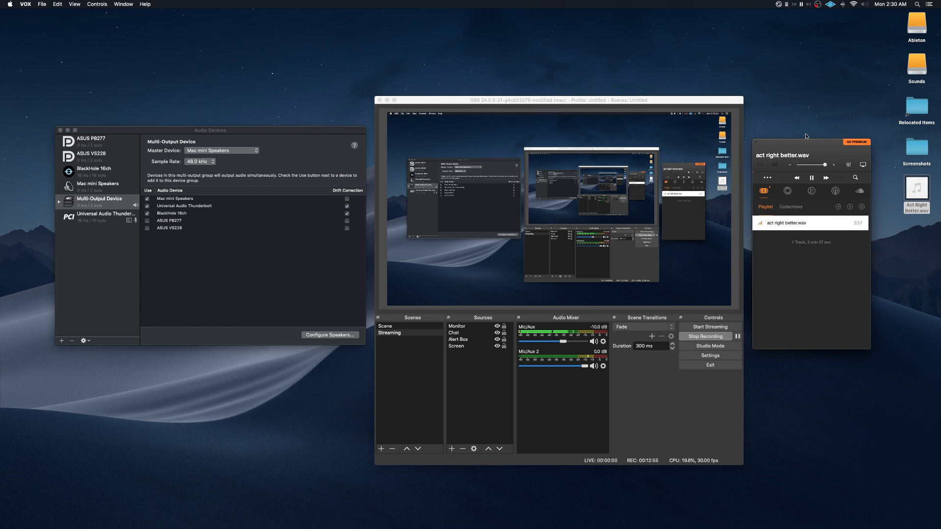
left_click(812, 178)
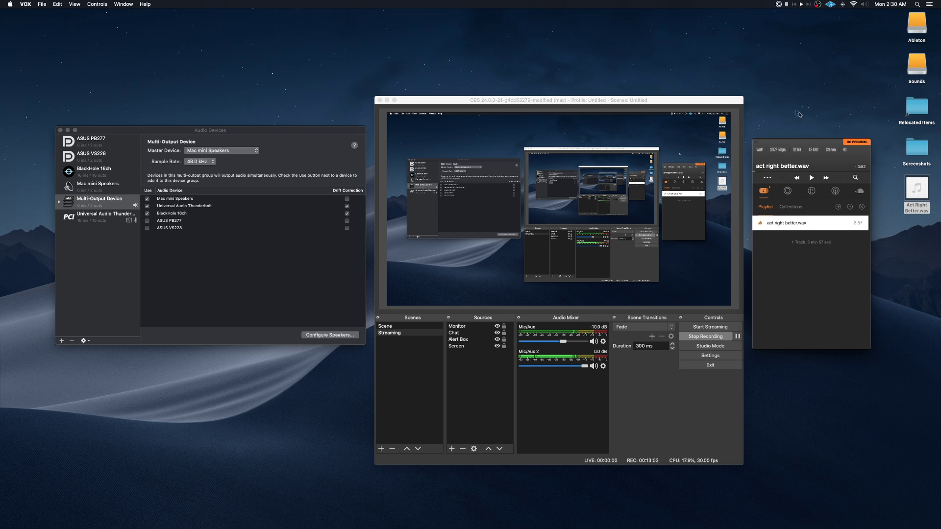
left_click_drag(795, 144, 795, 144)
key("super+q")
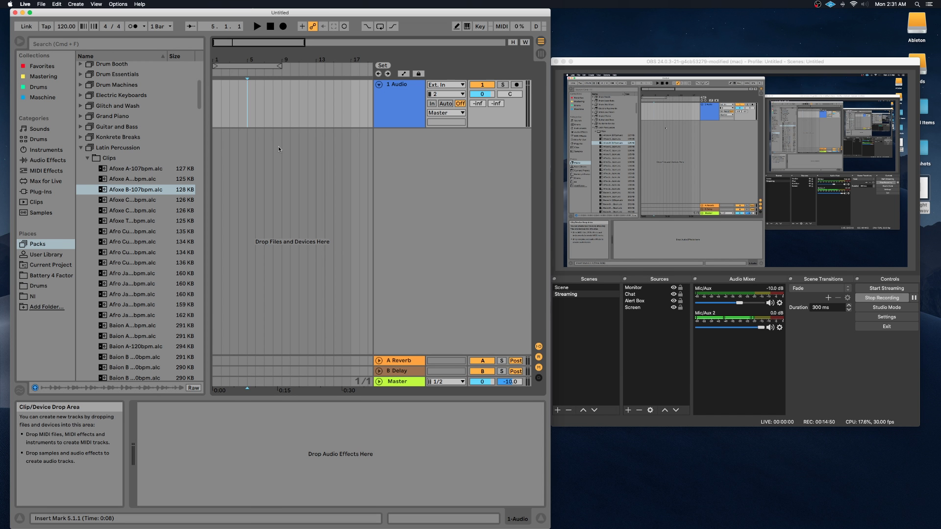
left_click(25, 4)
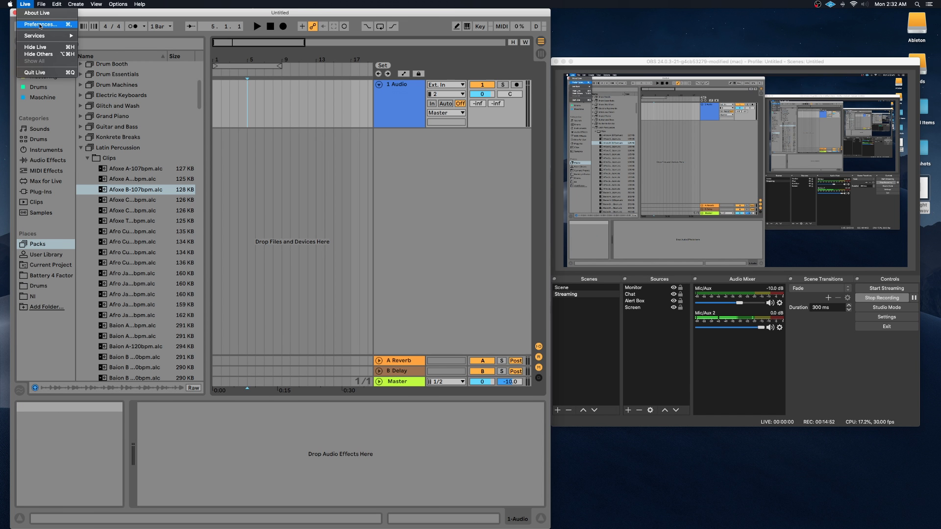
left_click(48, 27)
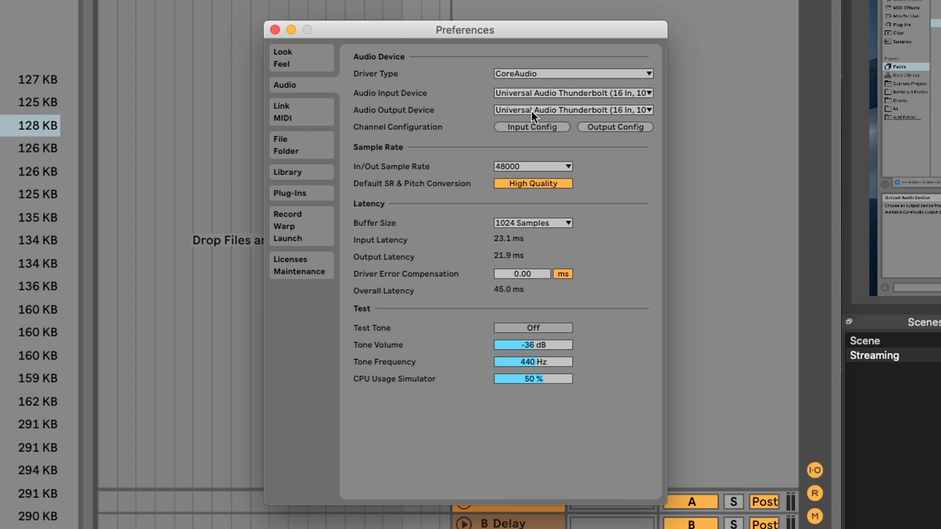
left_click(410, 182)
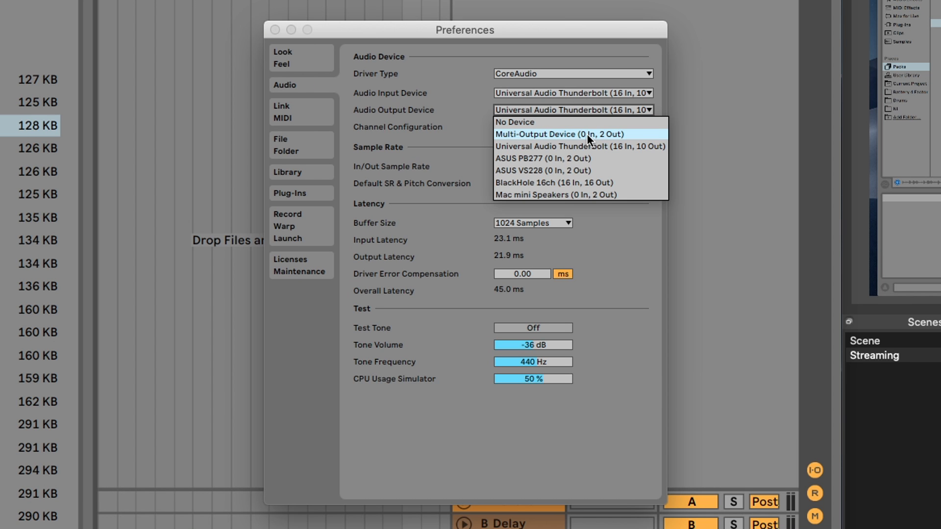
left_click(551, 146)
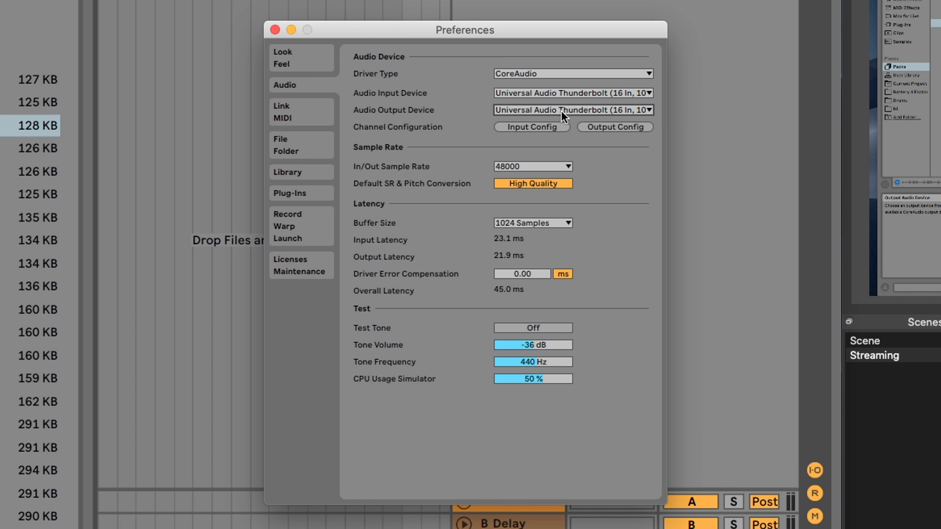
left_click(275, 30)
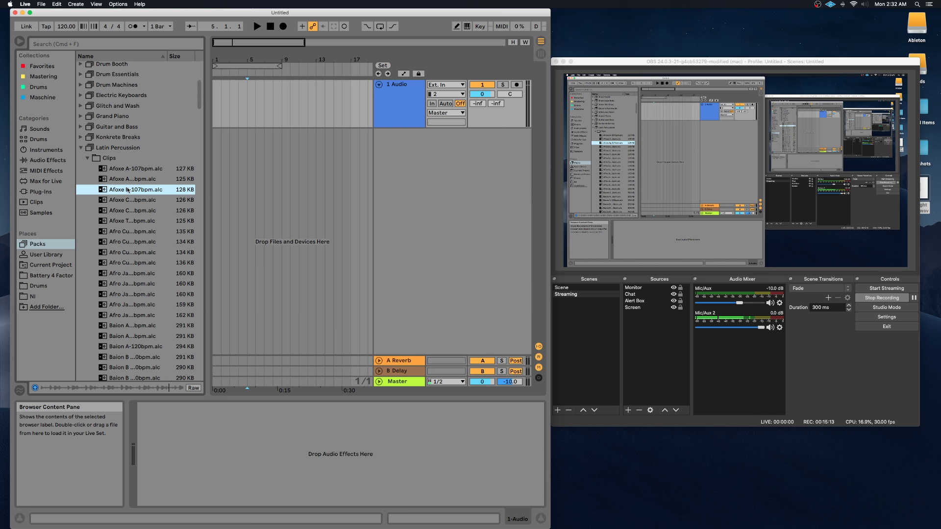
In Live's Preferences, set the audio output device to Multi-Output Device
left_click(41, 4)
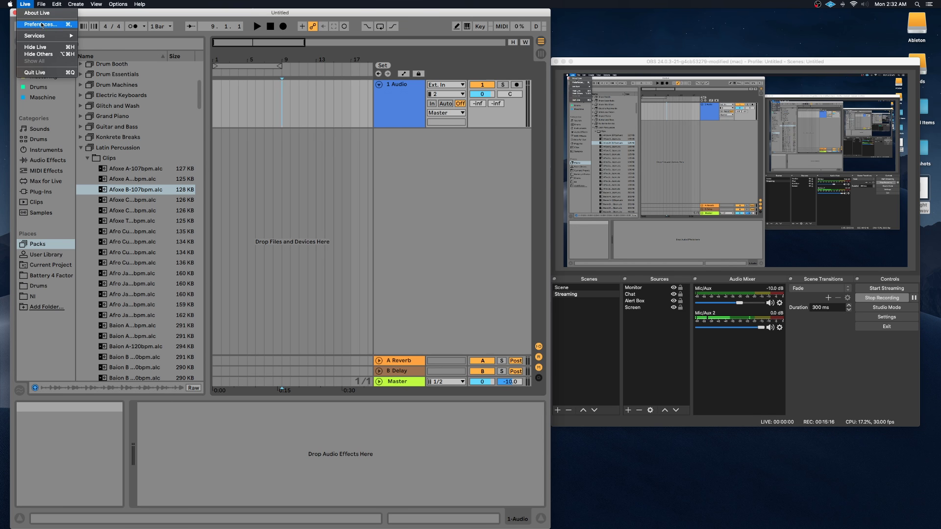
left_click(44, 25)
left_click(329, 198)
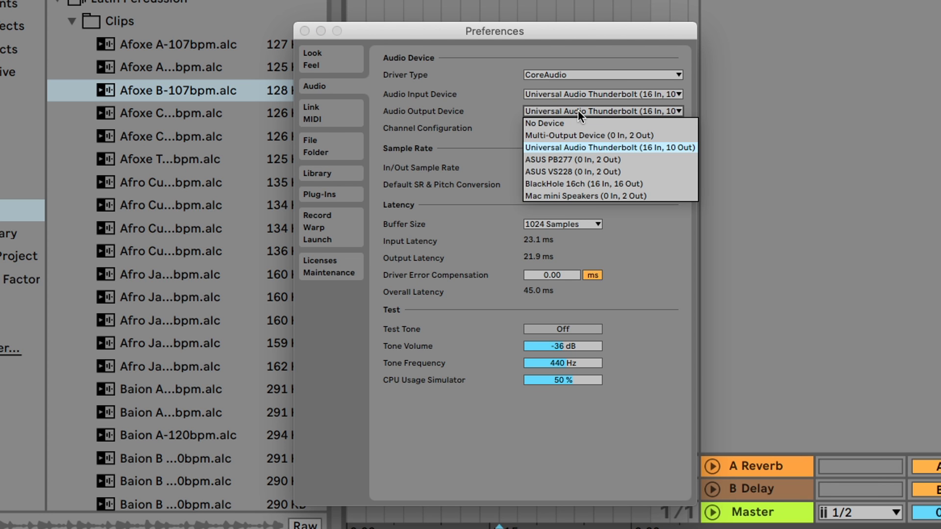
left_click(578, 135)
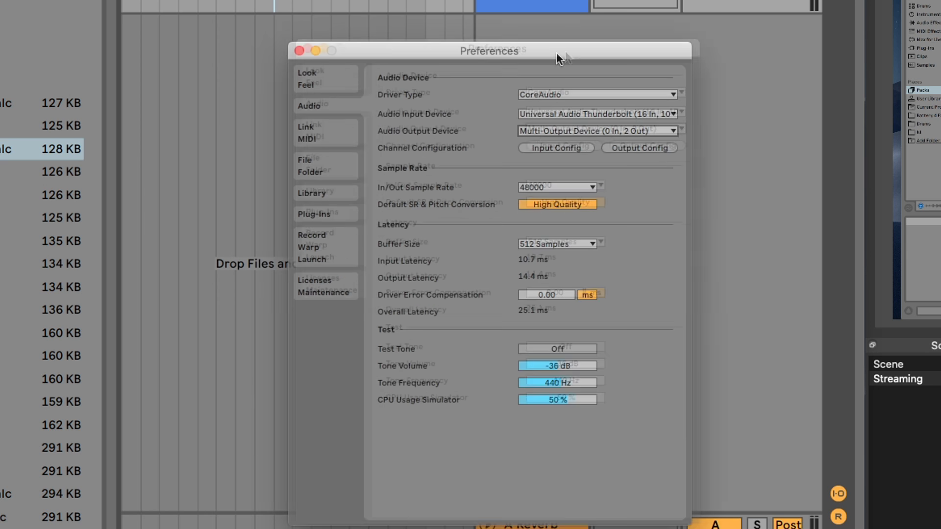
left_click_drag(557, 52, 598, 44)
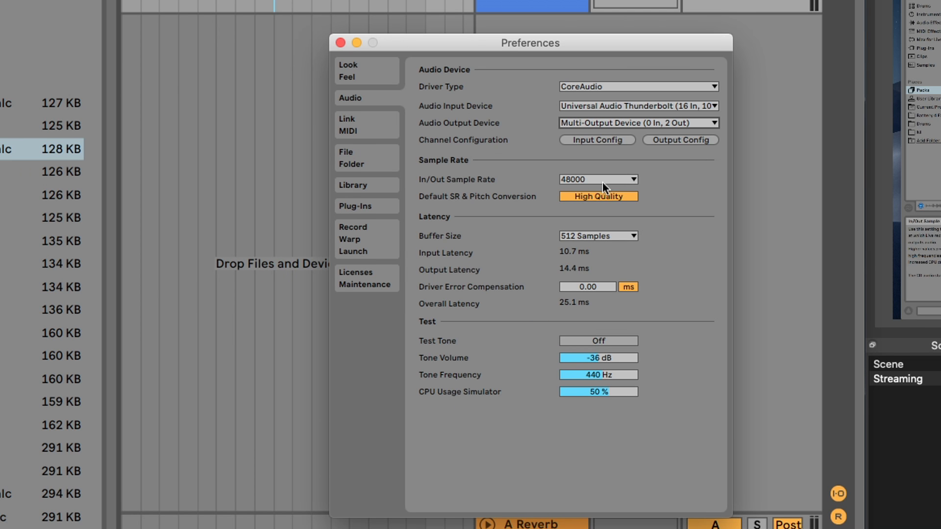
Keep the buffer at 512 samples and the sample rate at 48000, then close Preferences
left_click(604, 238)
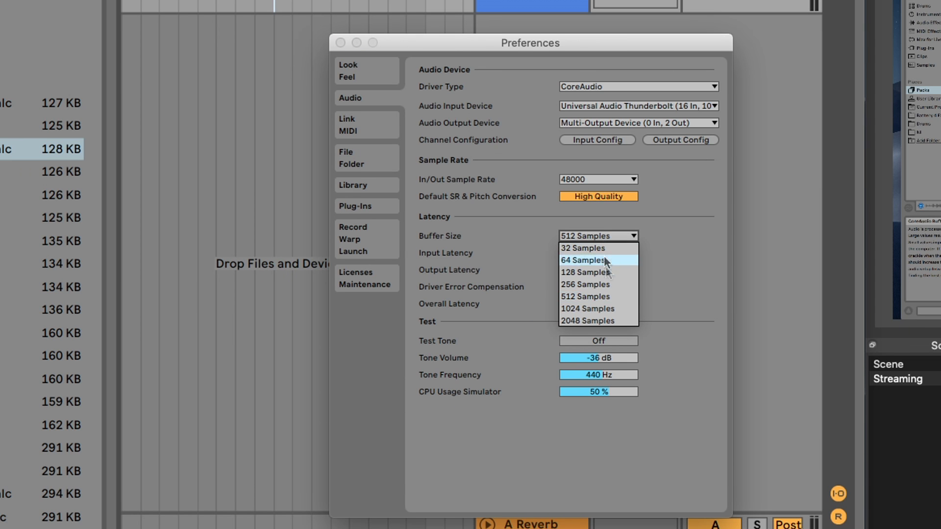
left_click(676, 257)
left_click(609, 178)
left_click(675, 177)
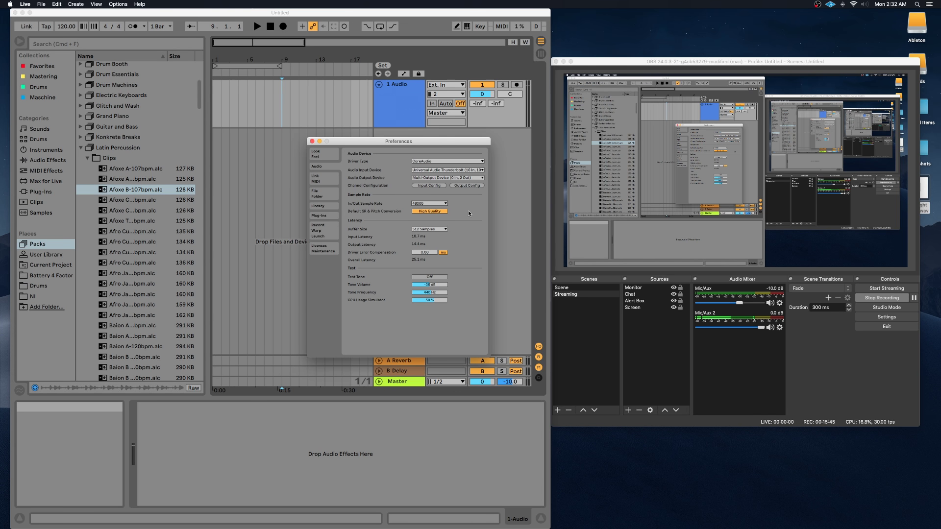
key("Escape")
left_click(131, 191)
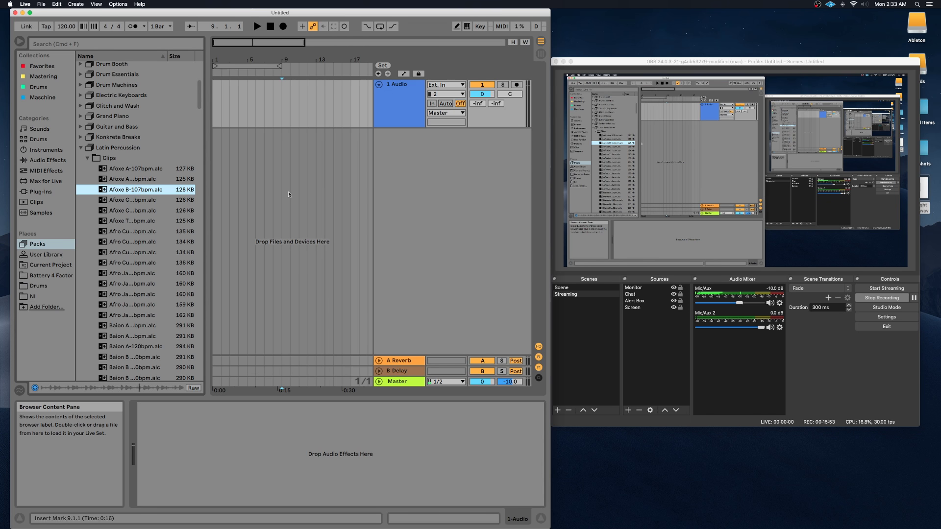
left_click(381, 187)
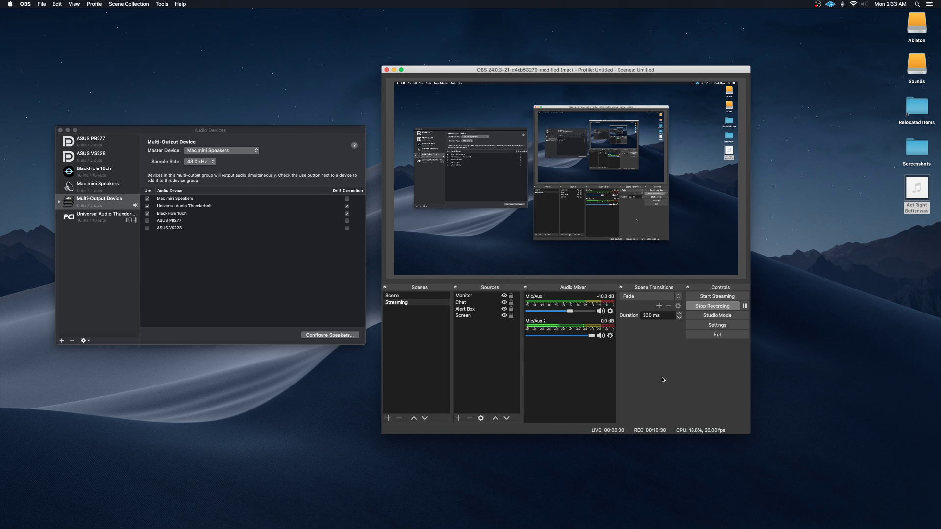
In Advanced Audio Properties, assign Mic/Aux 2 to track 2 only, leaving track 1 unticked
left_click(610, 336)
left_click(650, 410)
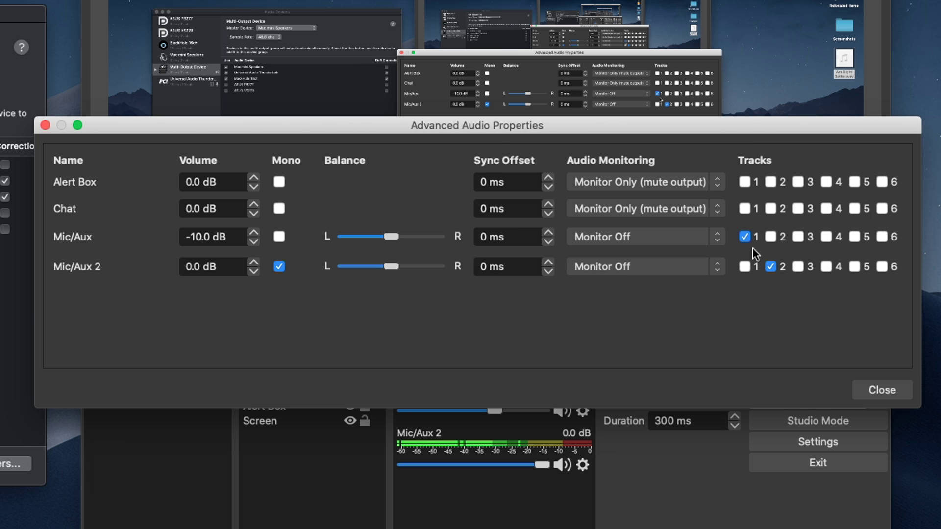
left_click(771, 265)
left_click(745, 266)
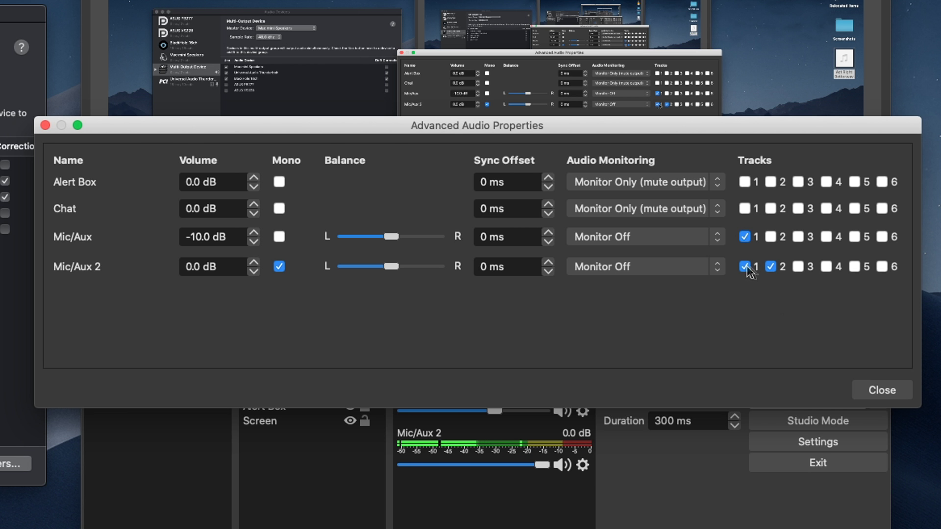
left_click(745, 267)
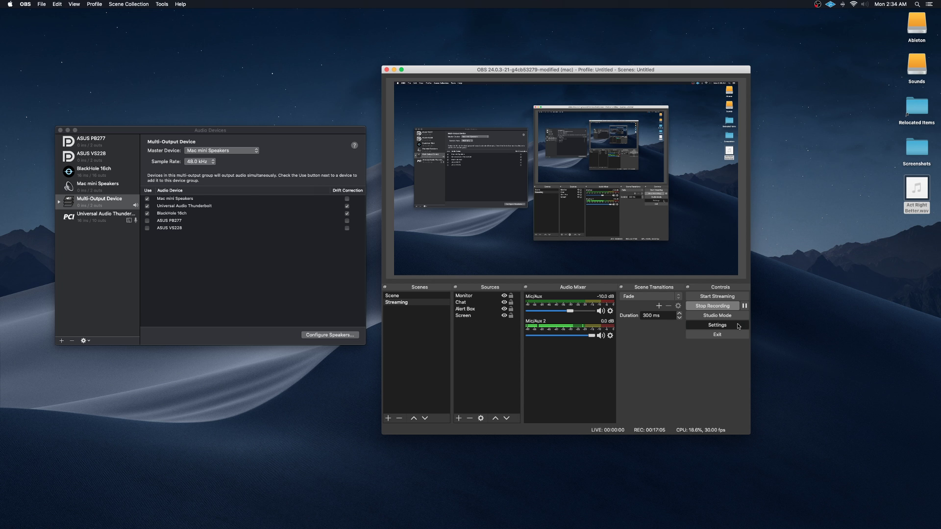
left_click(717, 325)
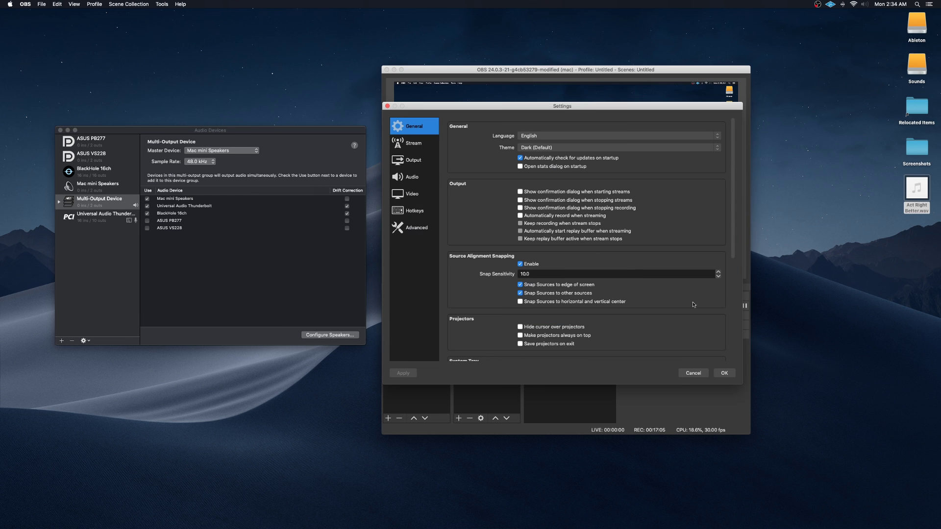
left_click(414, 156)
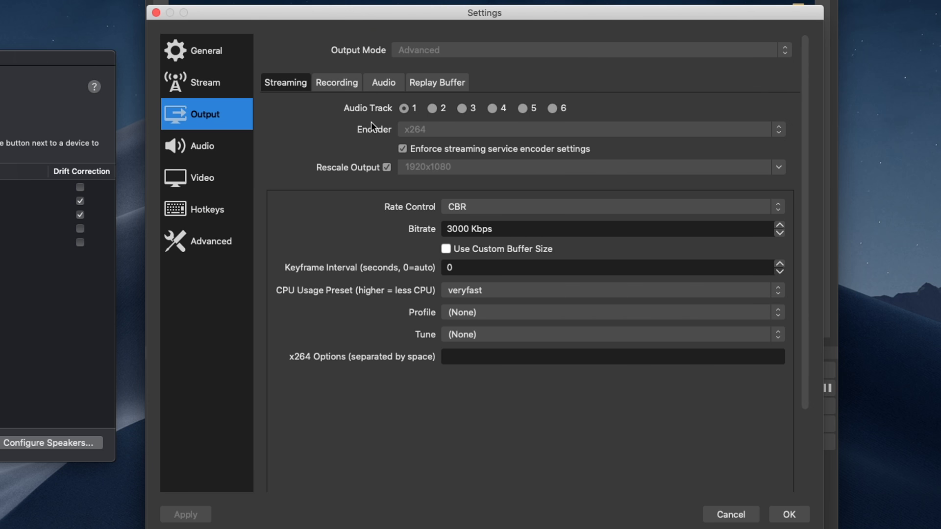
left_click(336, 83)
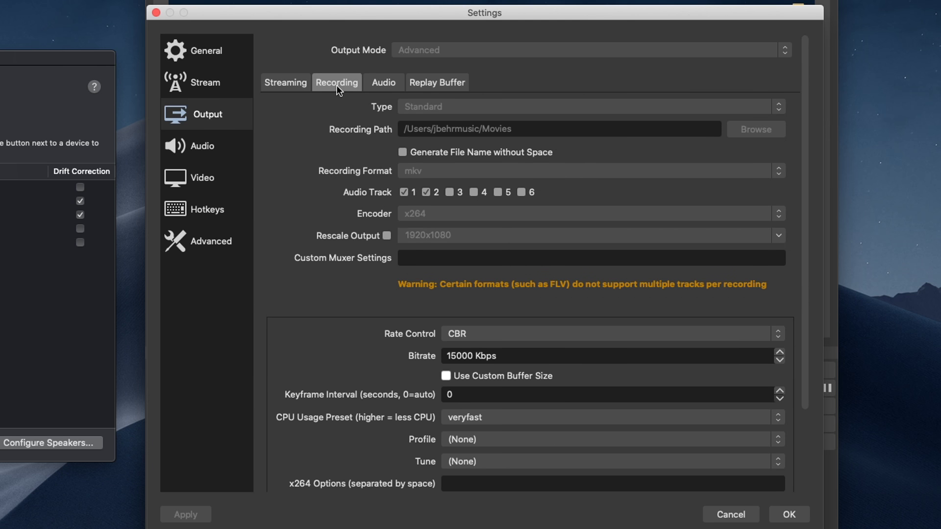